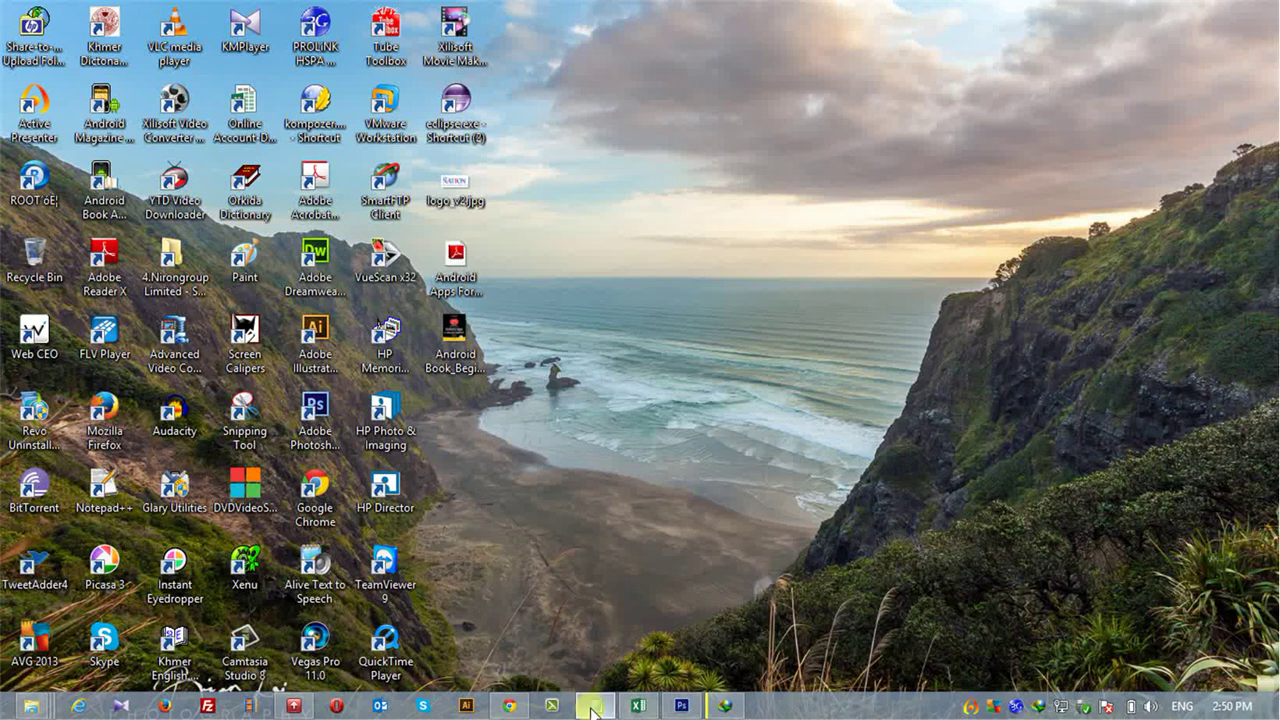
- Highlight the Notepad note about the magnetic Lasso Tool, then bring up the girl's photo in Photoshop
{"action": "left_click_drag", "start_coordinate": [402, 370], "coordinate": [1020, 369]}
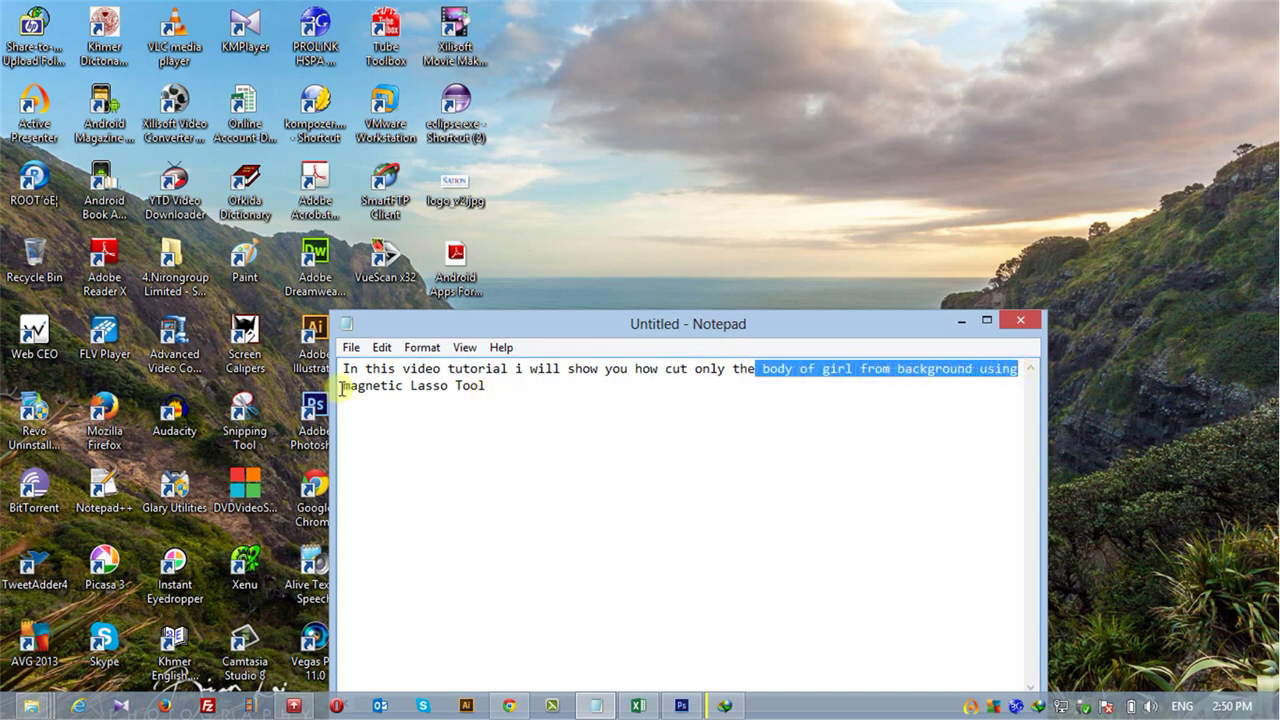
{"action": "left_click_drag", "start_coordinate": [340, 388], "coordinate": [486, 386]}
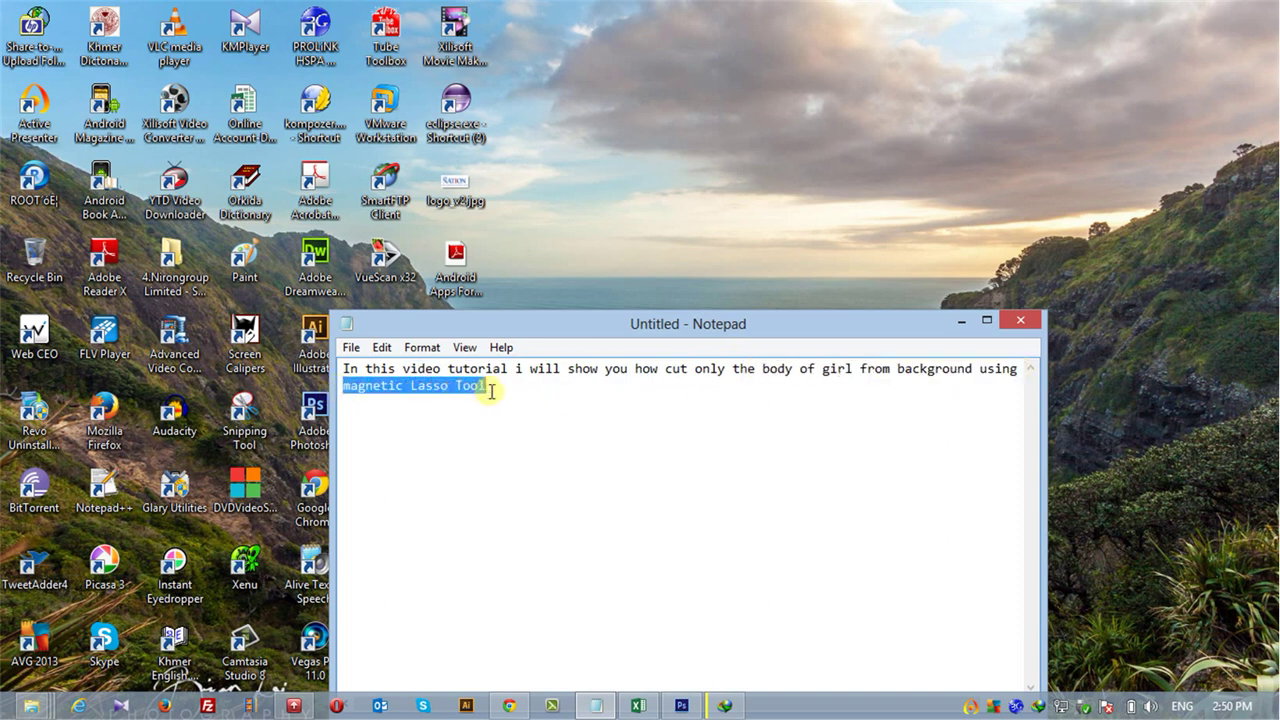
{"action": "left_click", "coordinate": [680, 706]}
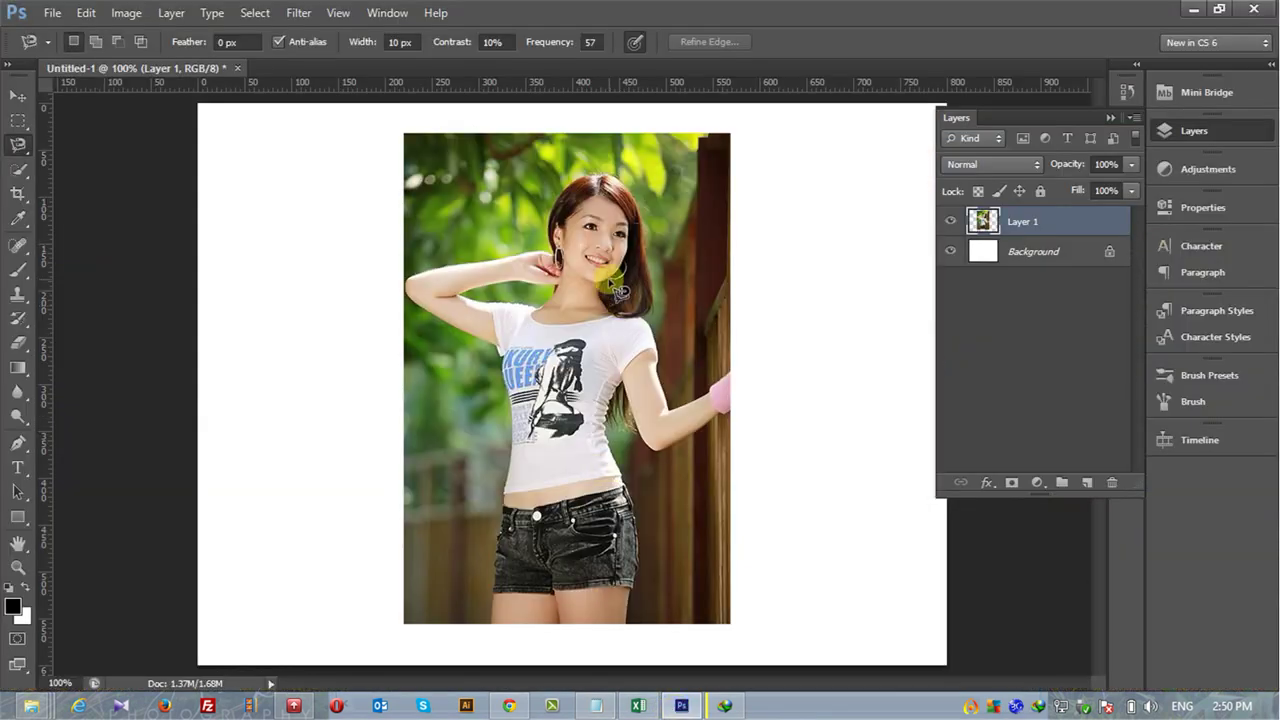
{"action": "left_click", "coordinate": [20, 146]}
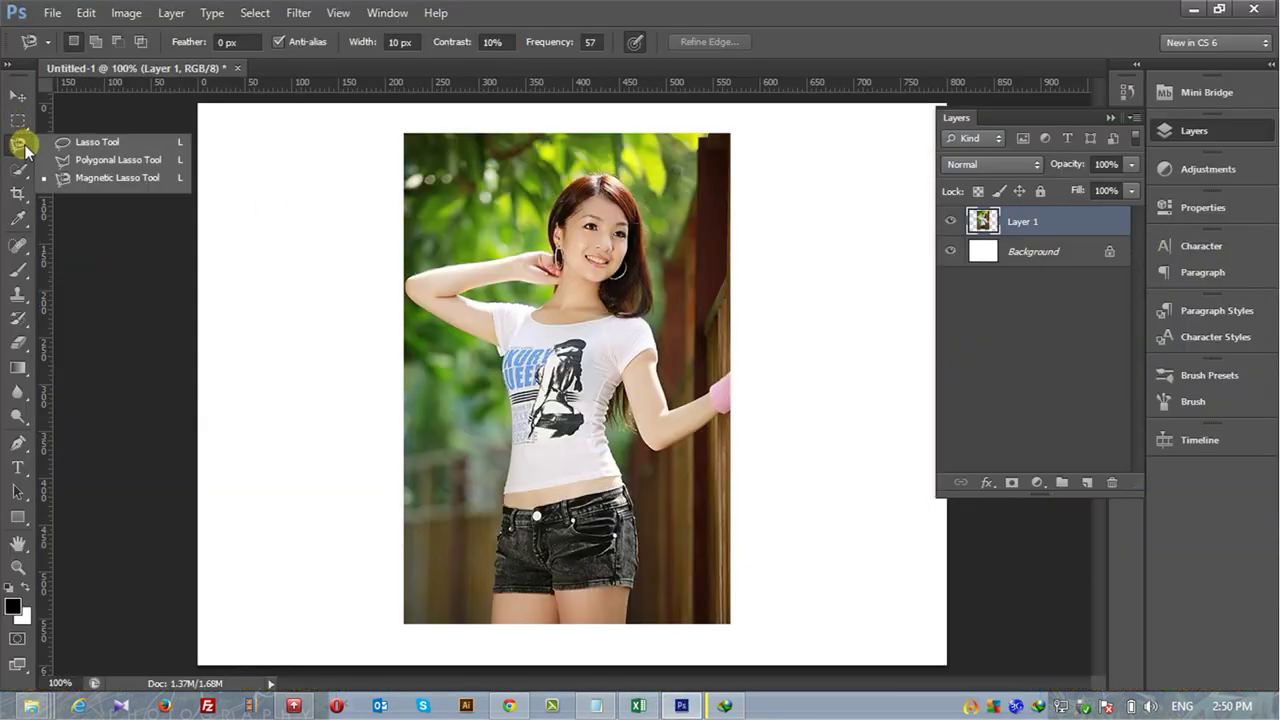
{"action": "left_click", "coordinate": [112, 180]}
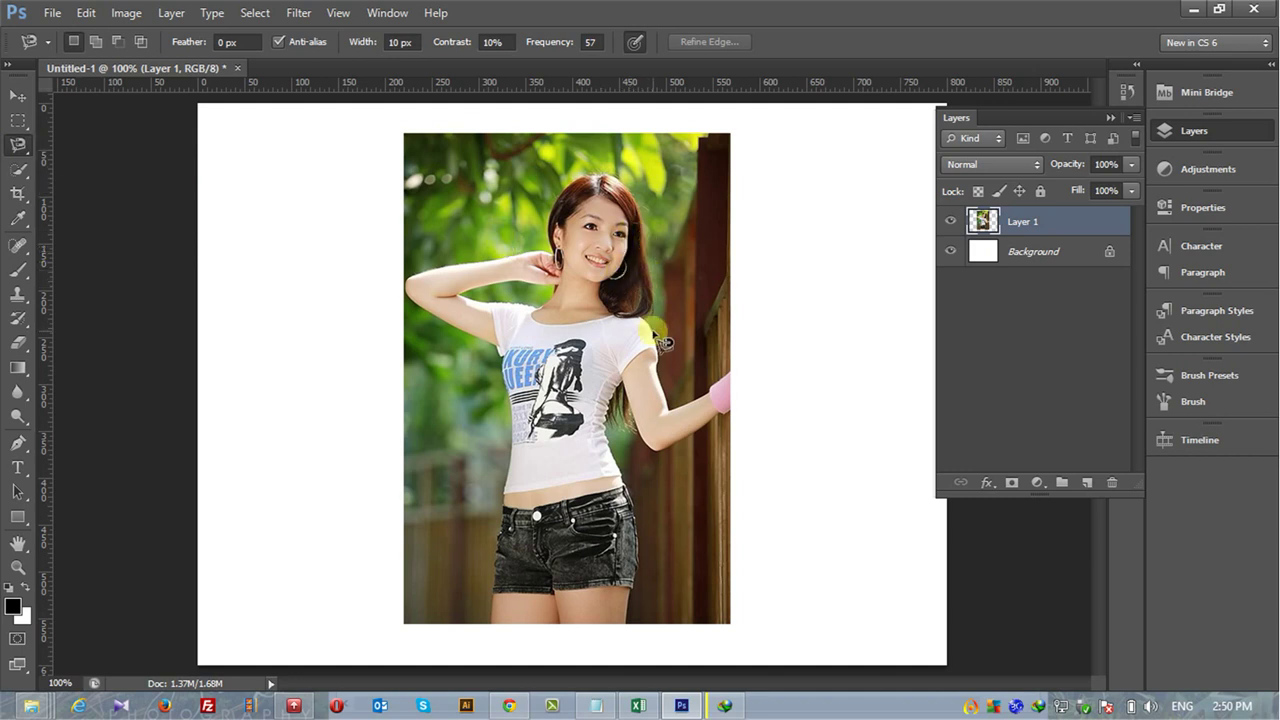
{"action": "key", "text": "ctrl+plus"}
{"action": "key", "text": "ctrl+minus"}
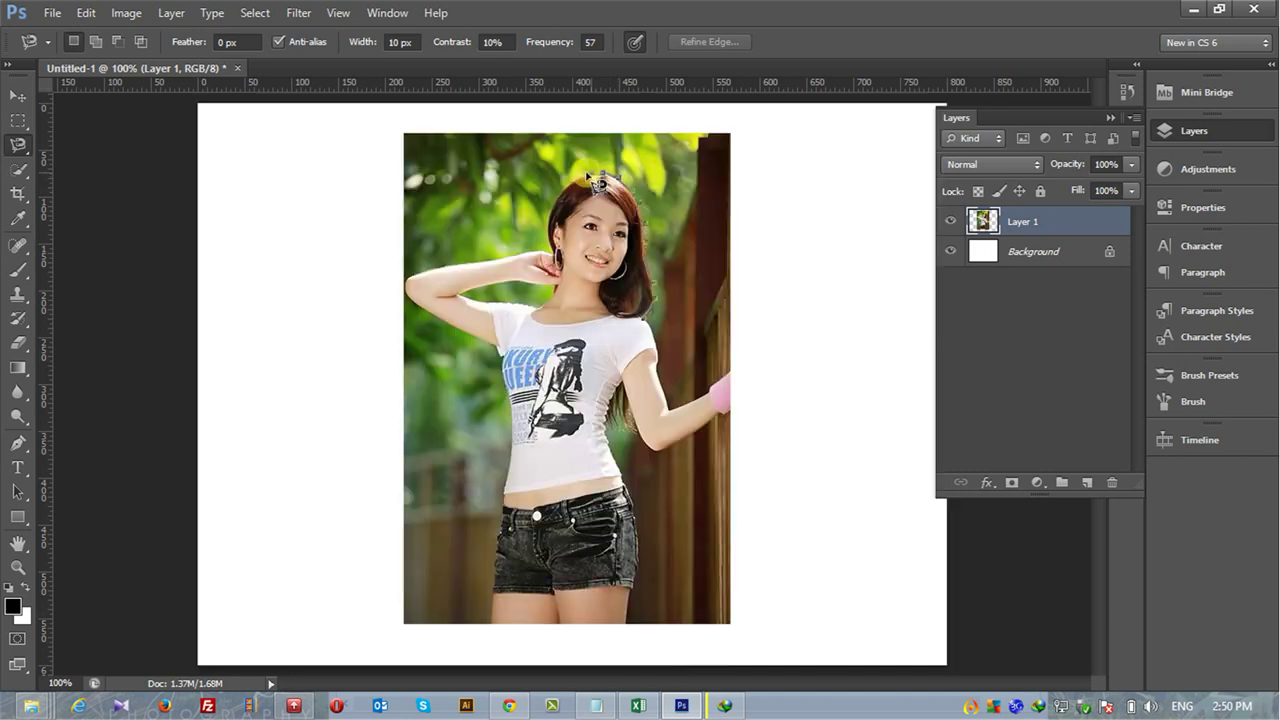
- Trace a Magnetic Lasso outline from the girl's hair around her arms, body and legs, closing it
{"action": "left_click", "coordinate": [576, 182]}
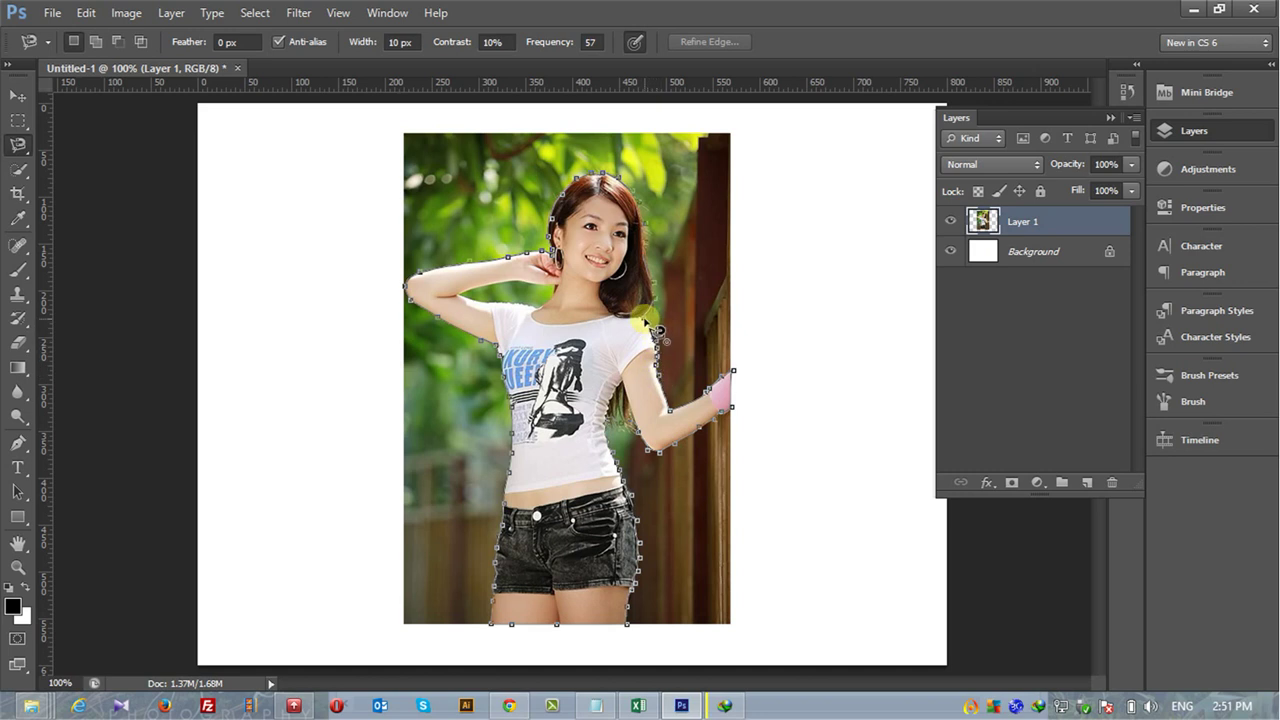
{"action": "left_click", "coordinate": [648, 323]}
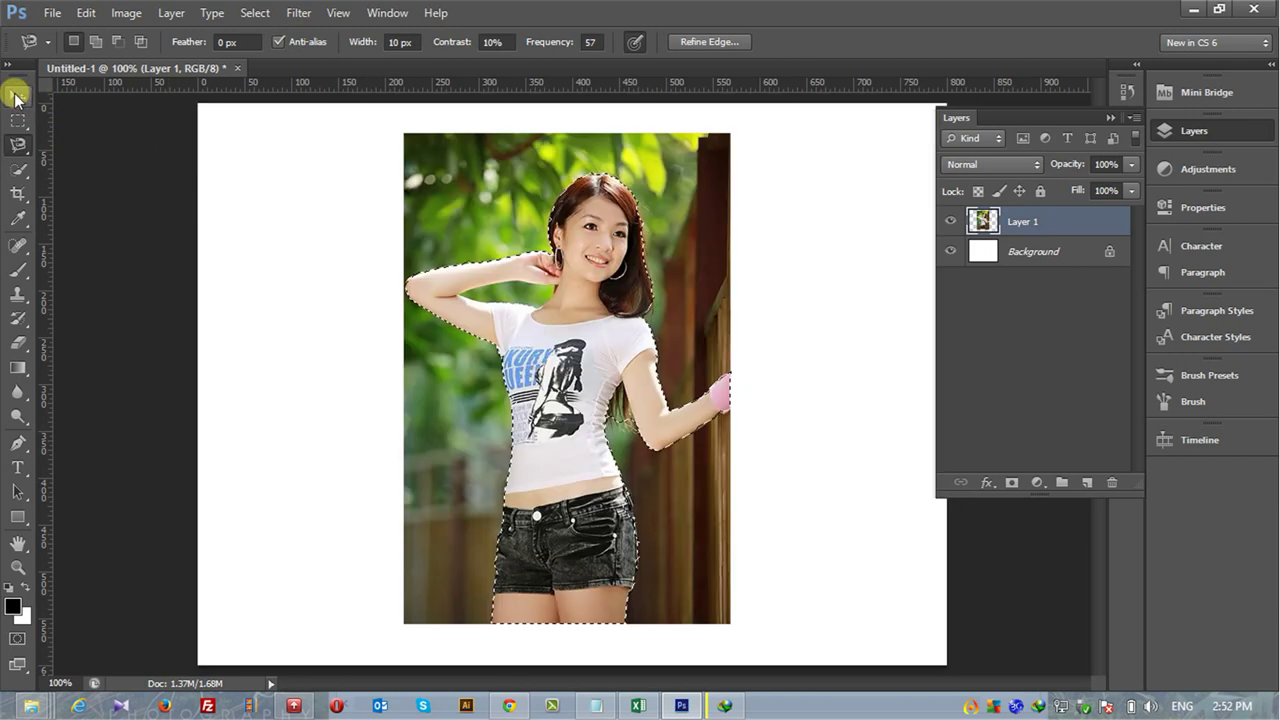
- Choose the Move tool and invert the selection with Select > Inverse
{"action": "left_click", "coordinate": [17, 95]}
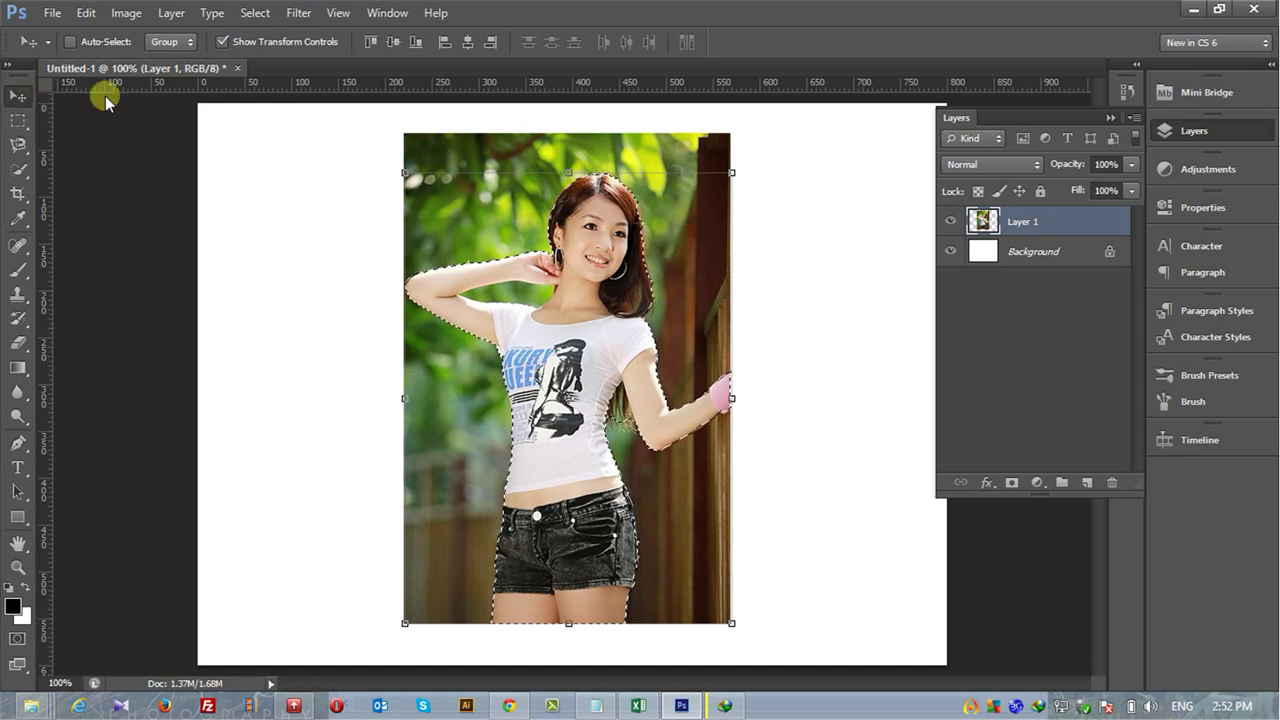
{"action": "left_click", "coordinate": [262, 15]}
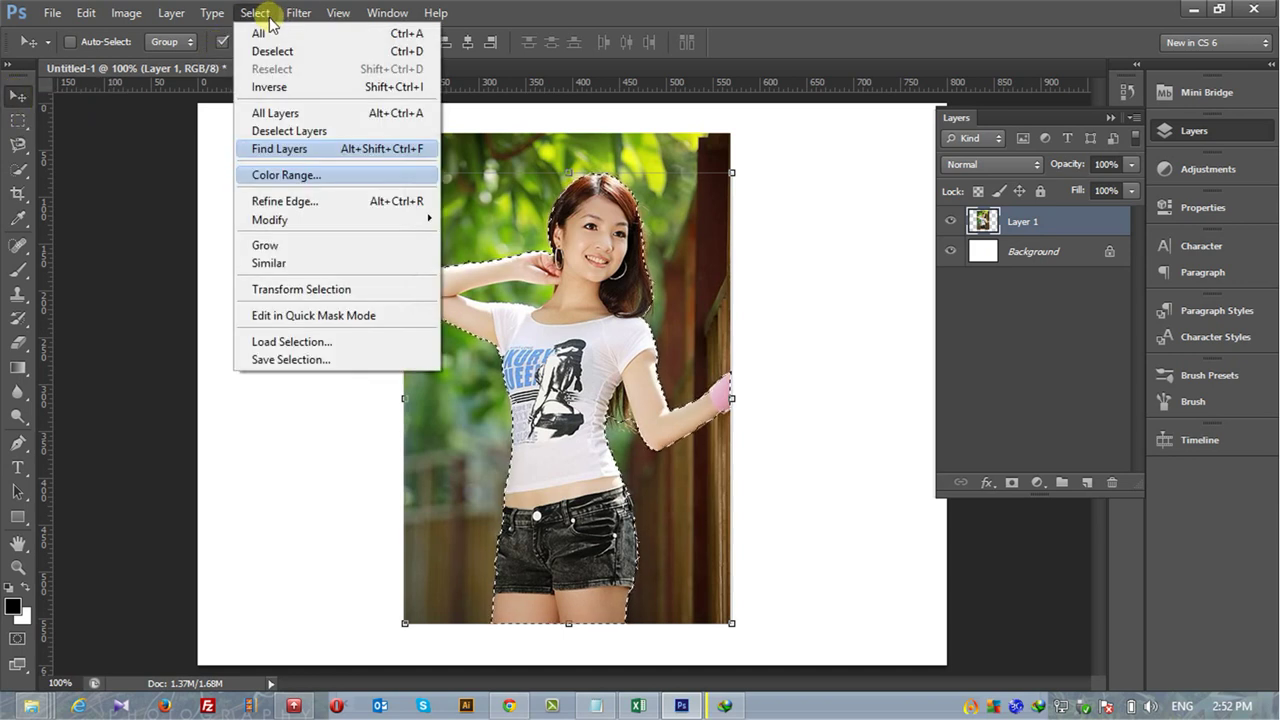
{"action": "left_click", "coordinate": [272, 88]}
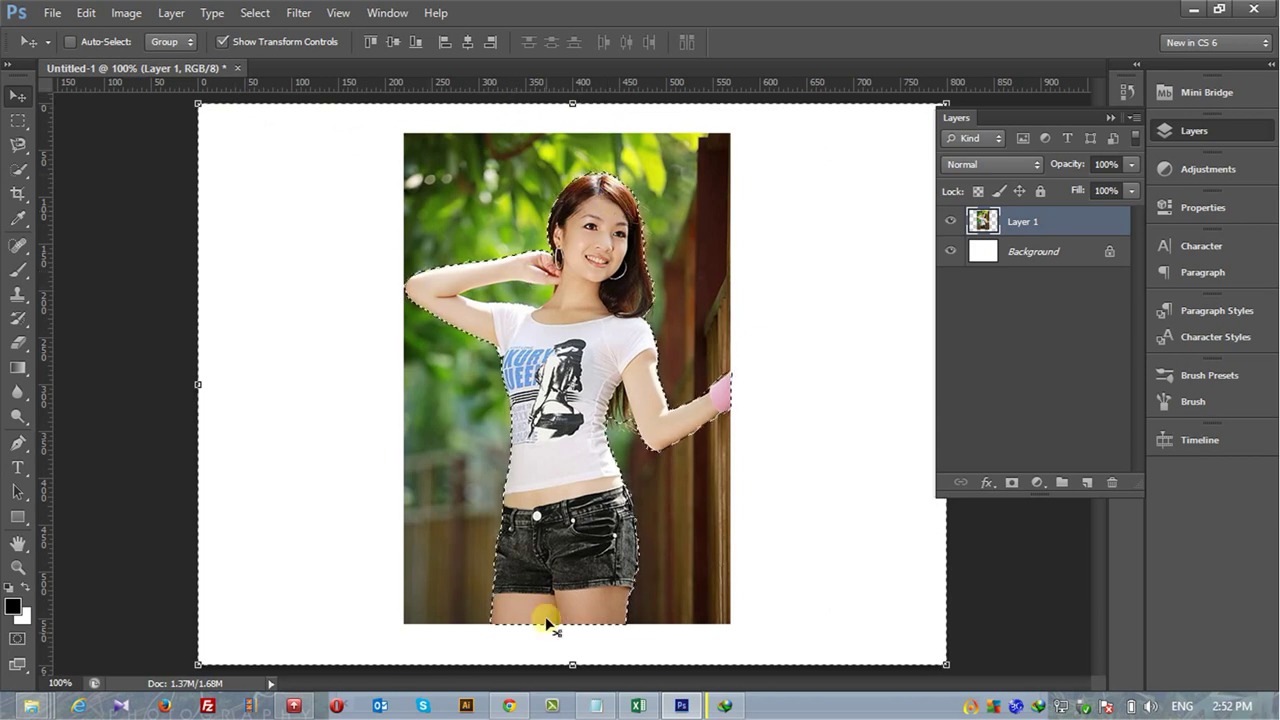
- Add the note 'Inverse for delete the background' in Notepad and return to Photoshop
{"action": "left_click", "coordinate": [595, 705]}
{"action": "left_click", "coordinate": [591, 584]}
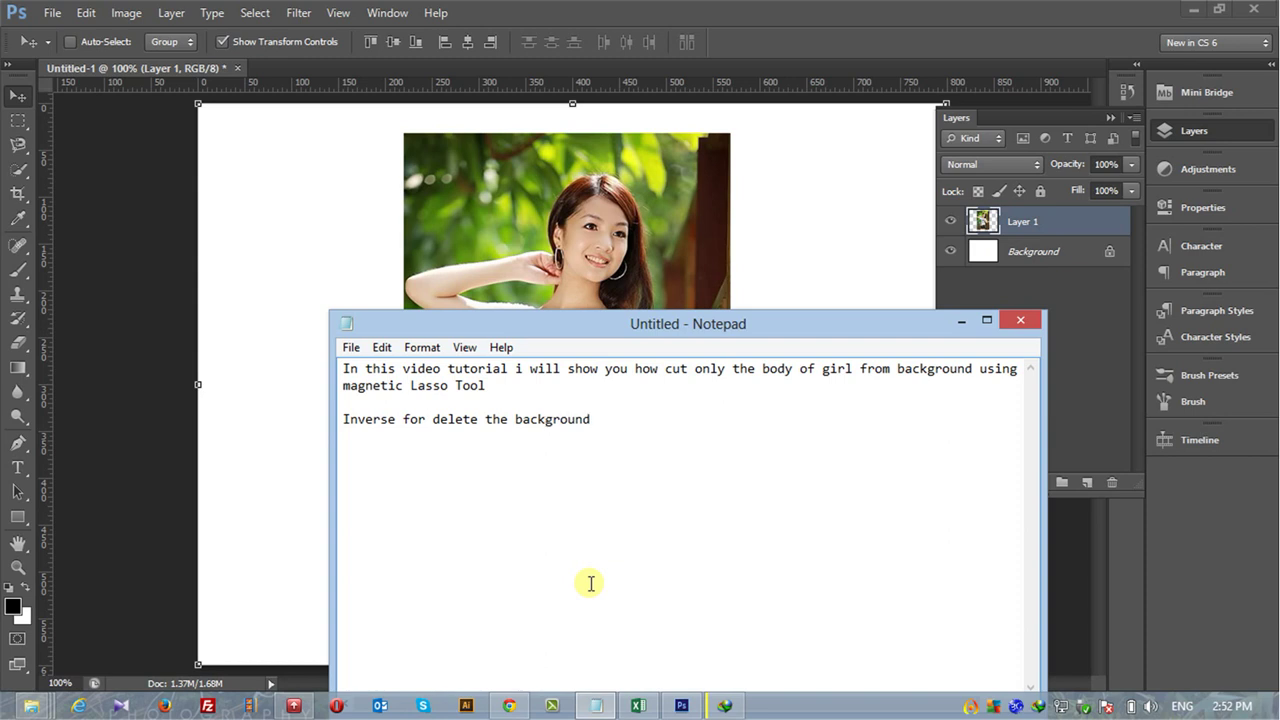
{"action": "left_click", "coordinate": [395, 288]}
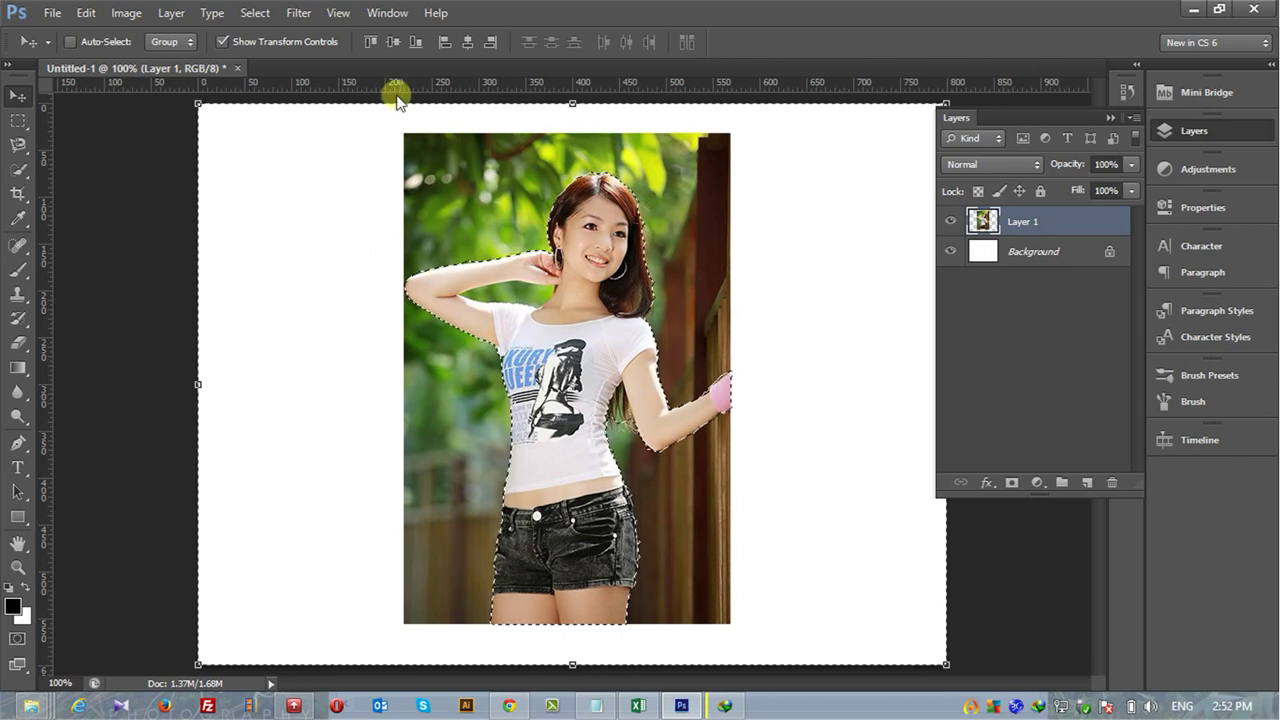
- Refine the selection edge to Smooth 5, Feather 3 px, Contrast 3%, Shift Edge 4%, previewed On Layers
{"action": "left_click", "coordinate": [19, 117]}
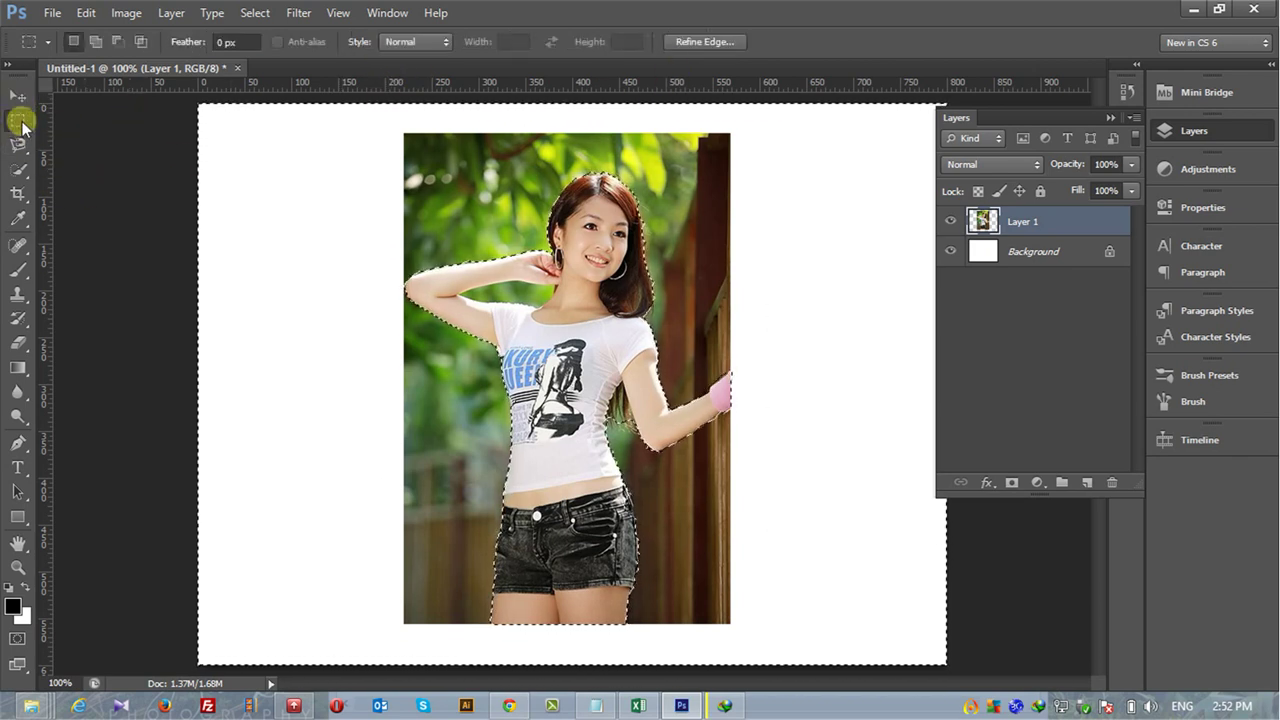
{"action": "left_click", "coordinate": [688, 42]}
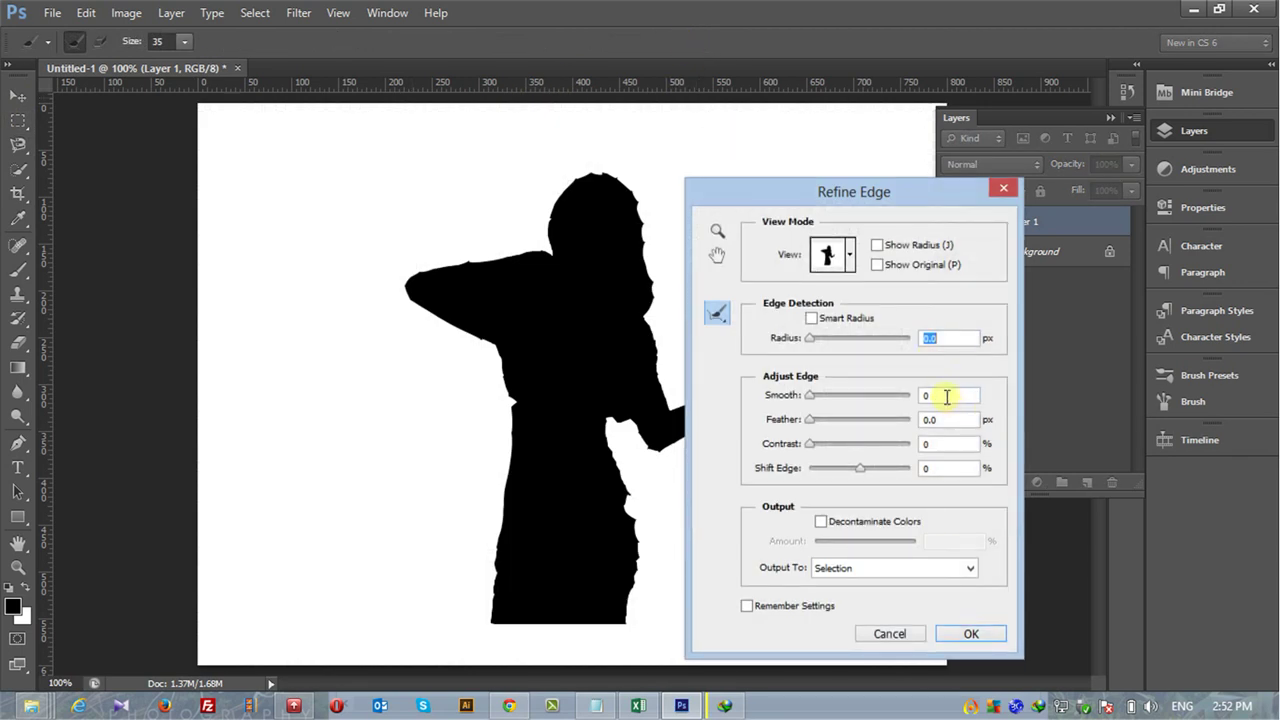
{"action": "mouse_move", "coordinate": [946, 396]}
{"action": "left_mouse_down"}
{"action": "mouse_move", "coordinate": [914, 397]}
{"action": "mouse_move", "coordinate": [914, 419]}
{"action": "left_mouse_up"}
{"action": "type", "text": "3"}
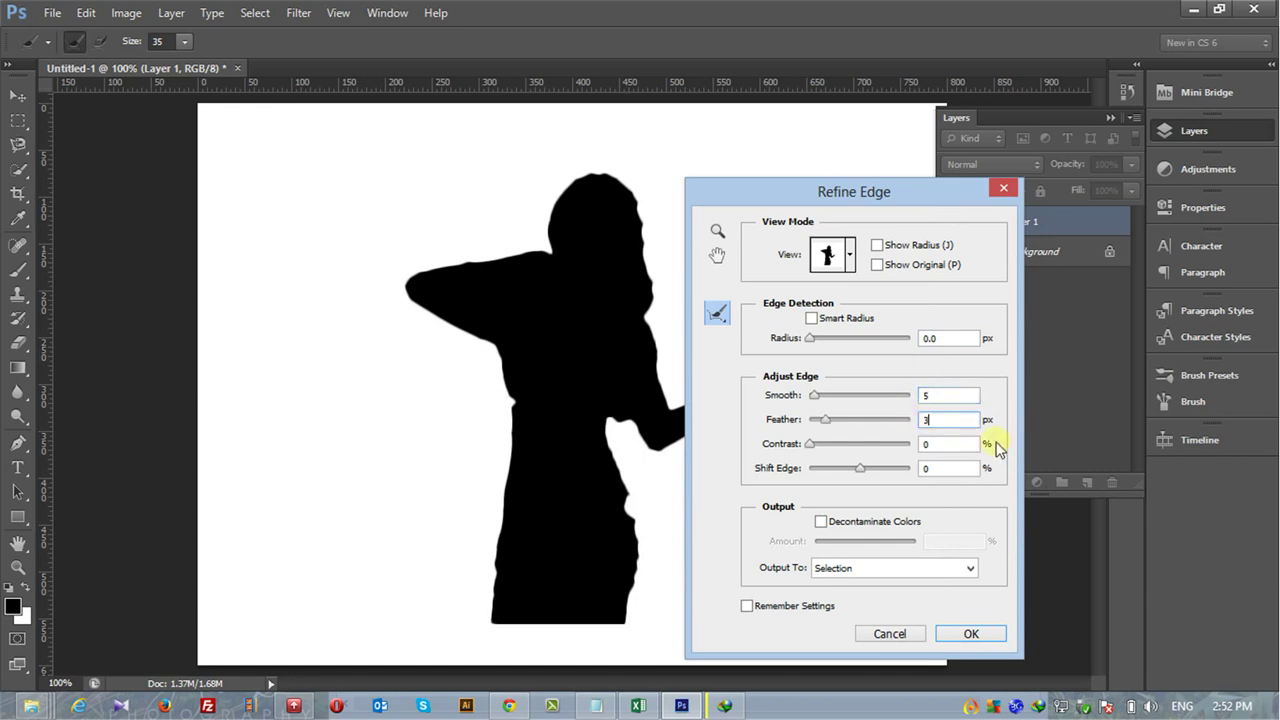
{"action": "left_click", "coordinate": [969, 443]}
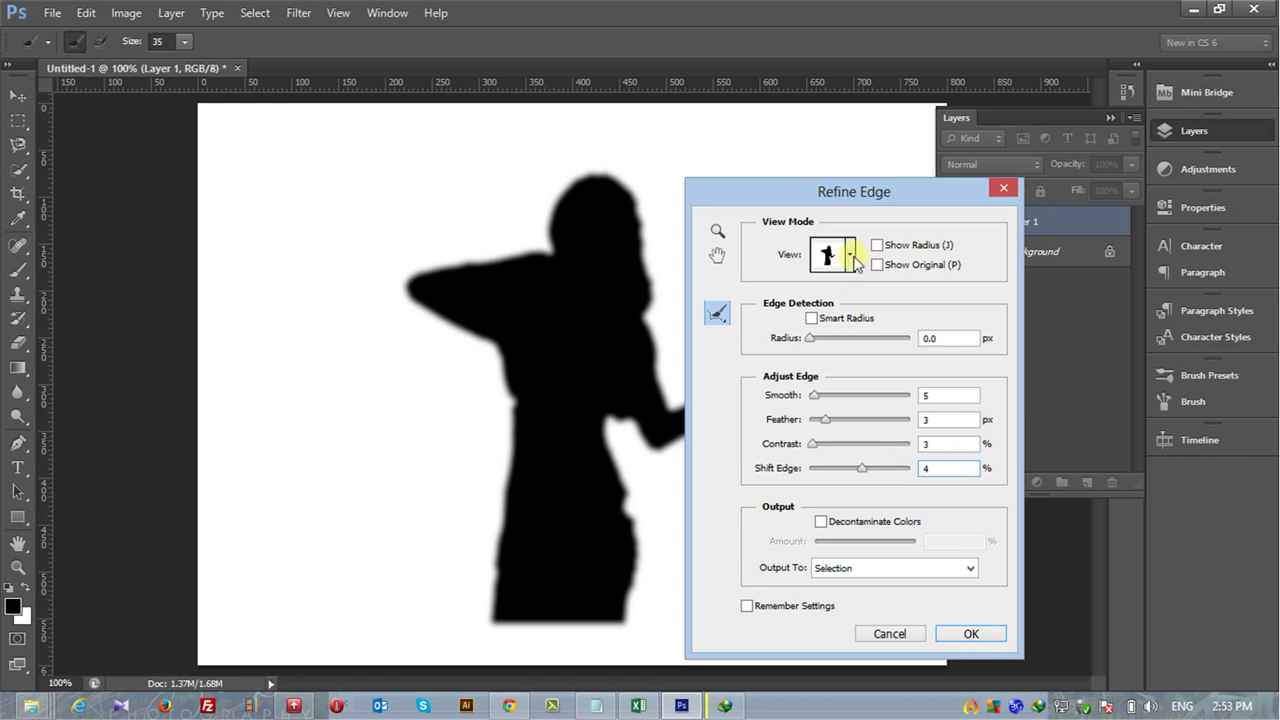
{"action": "left_click", "coordinate": [851, 256]}
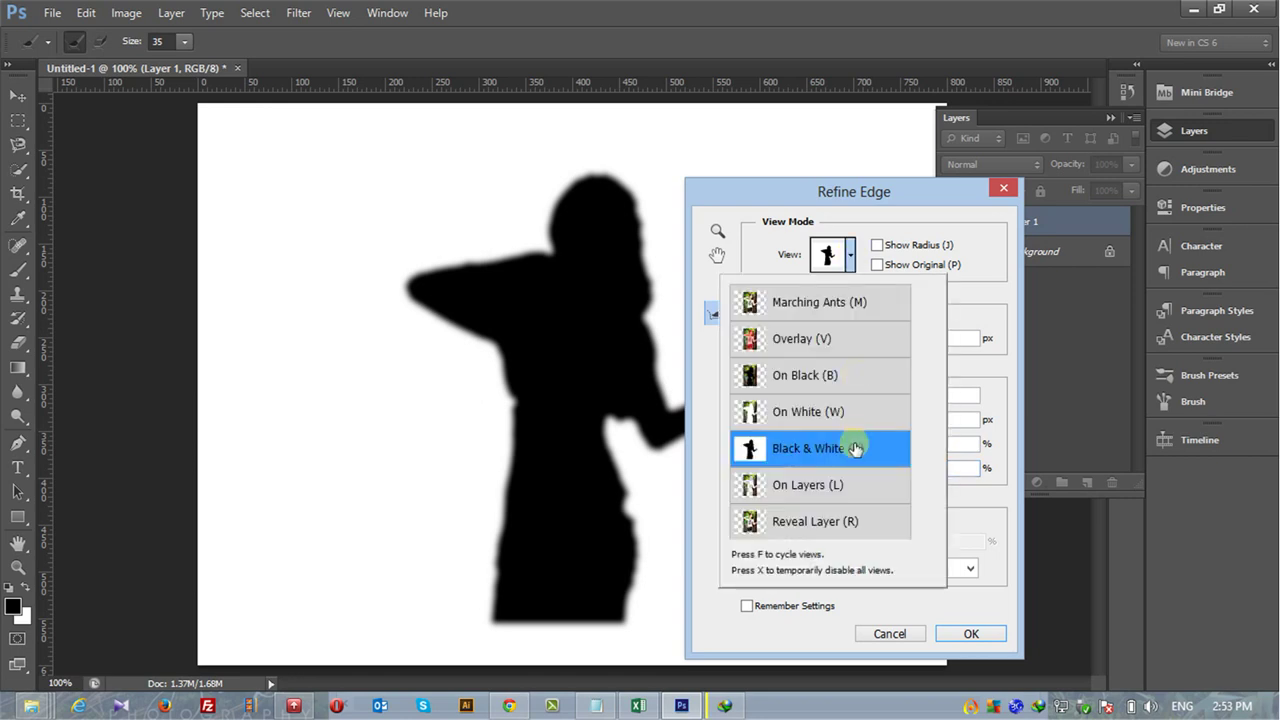
{"action": "left_click", "coordinate": [829, 490]}
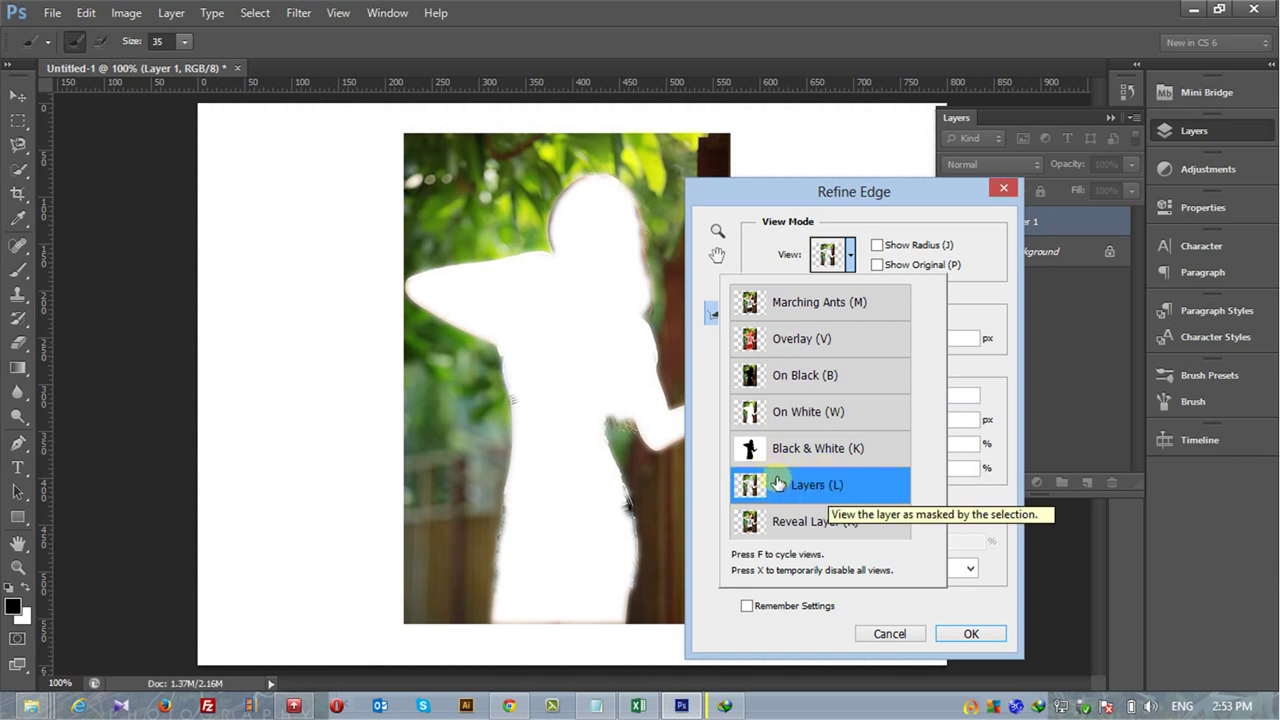
{"action": "left_click", "coordinate": [768, 518]}
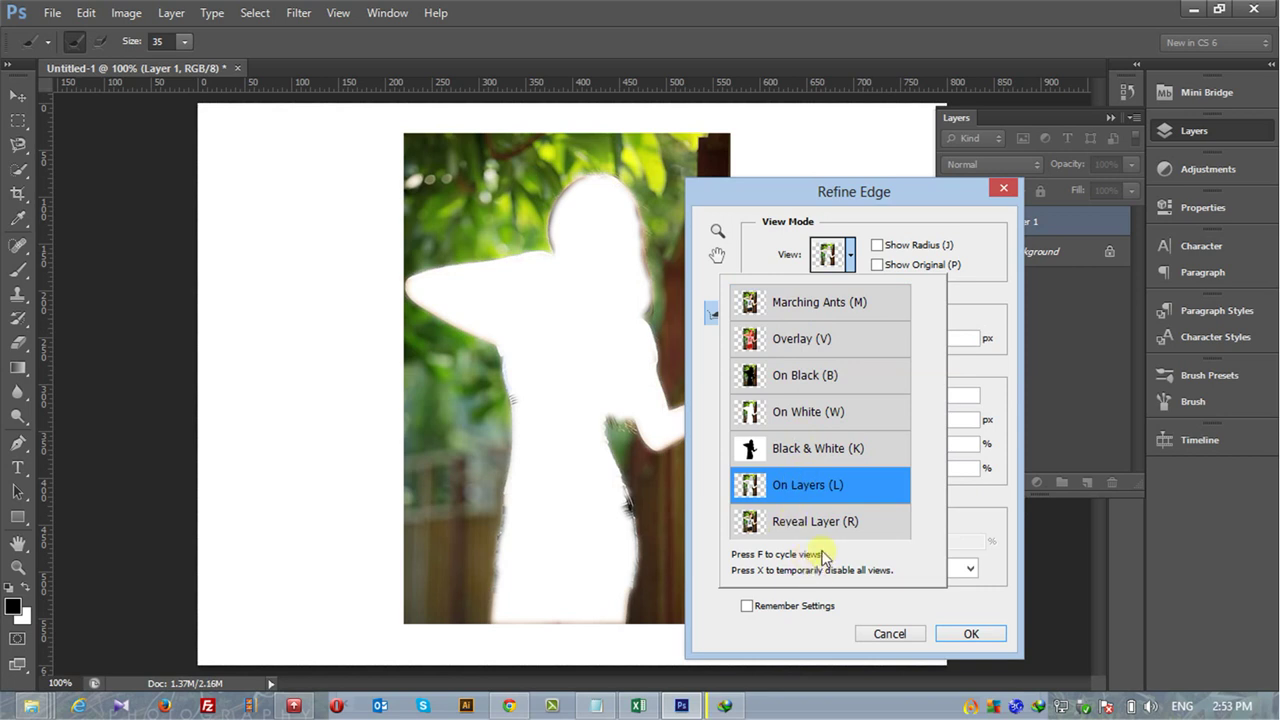
{"action": "left_click", "coordinate": [967, 633]}
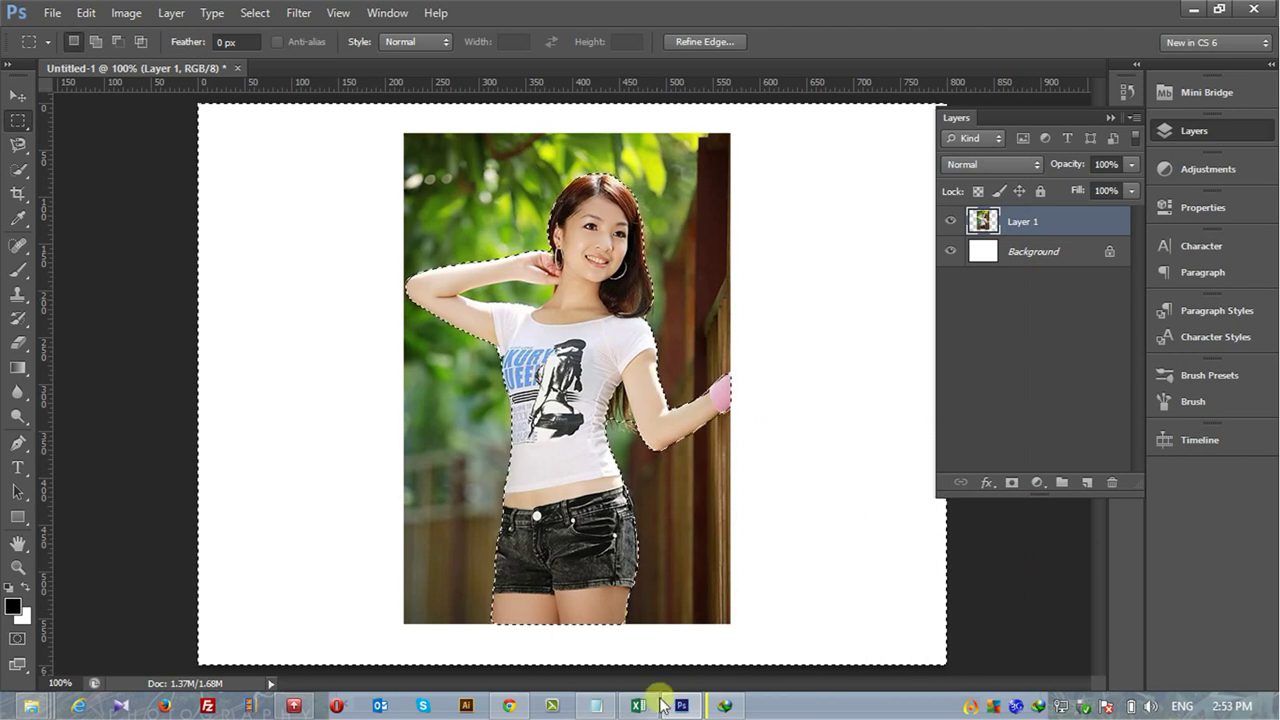
- Add the line 'Then press delete' to the Notepad notes and return to Photoshop
{"action": "left_click", "coordinate": [600, 706]}
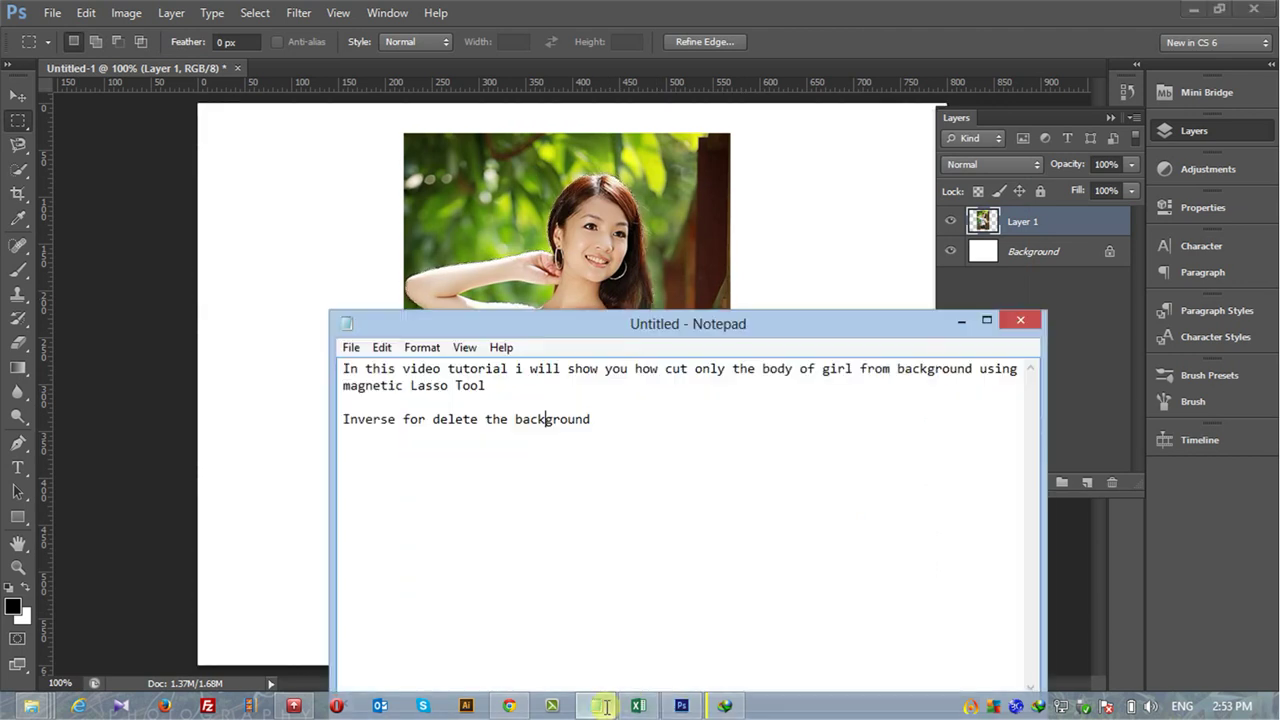
{"action": "left_click", "coordinate": [638, 413]}
{"action": "type", "text": "Then press delete"}
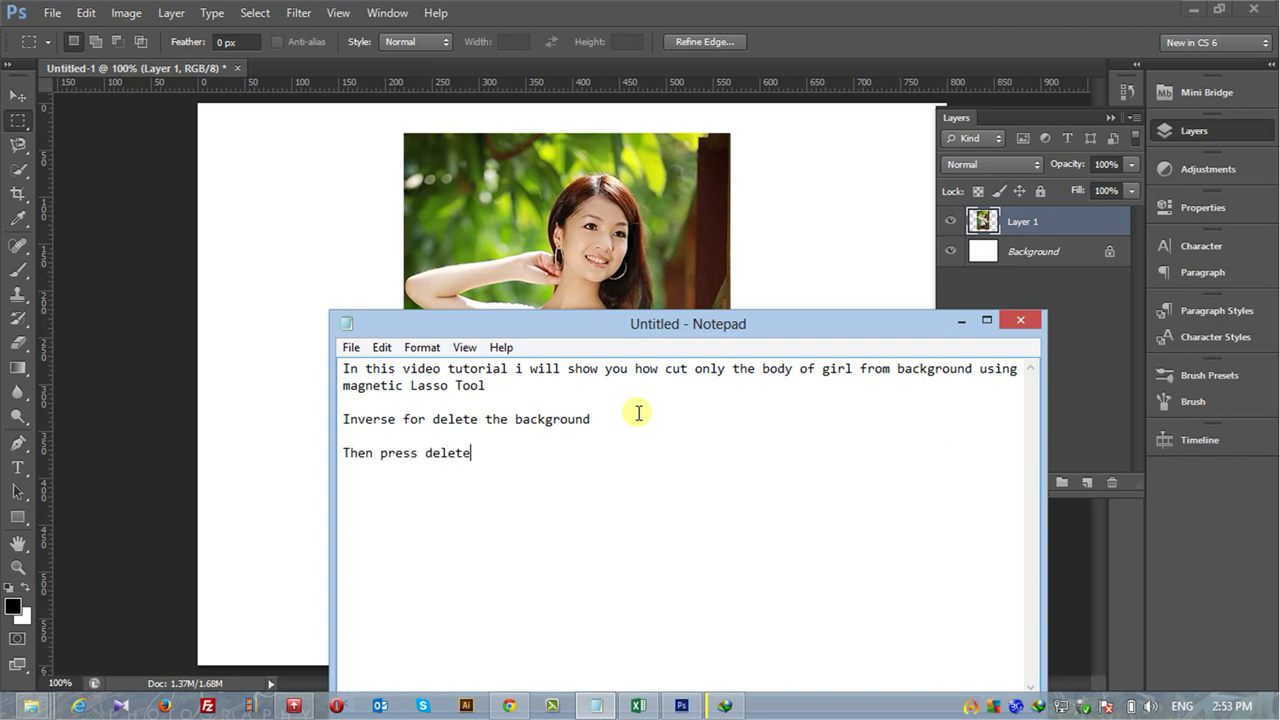
{"action": "left_click", "coordinate": [152, 359]}
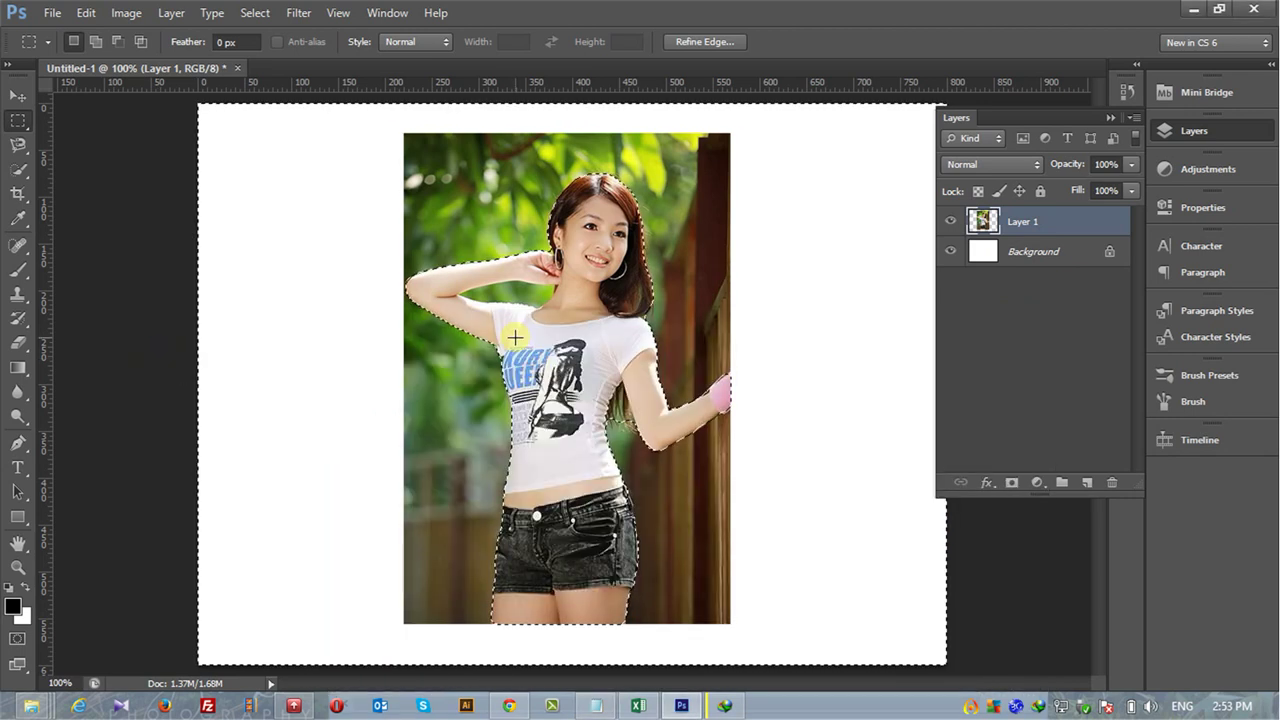
- Delete the selected background, deselect, and zoom in to inspect the girl's edges
{"action": "key", "text": "Delete"}
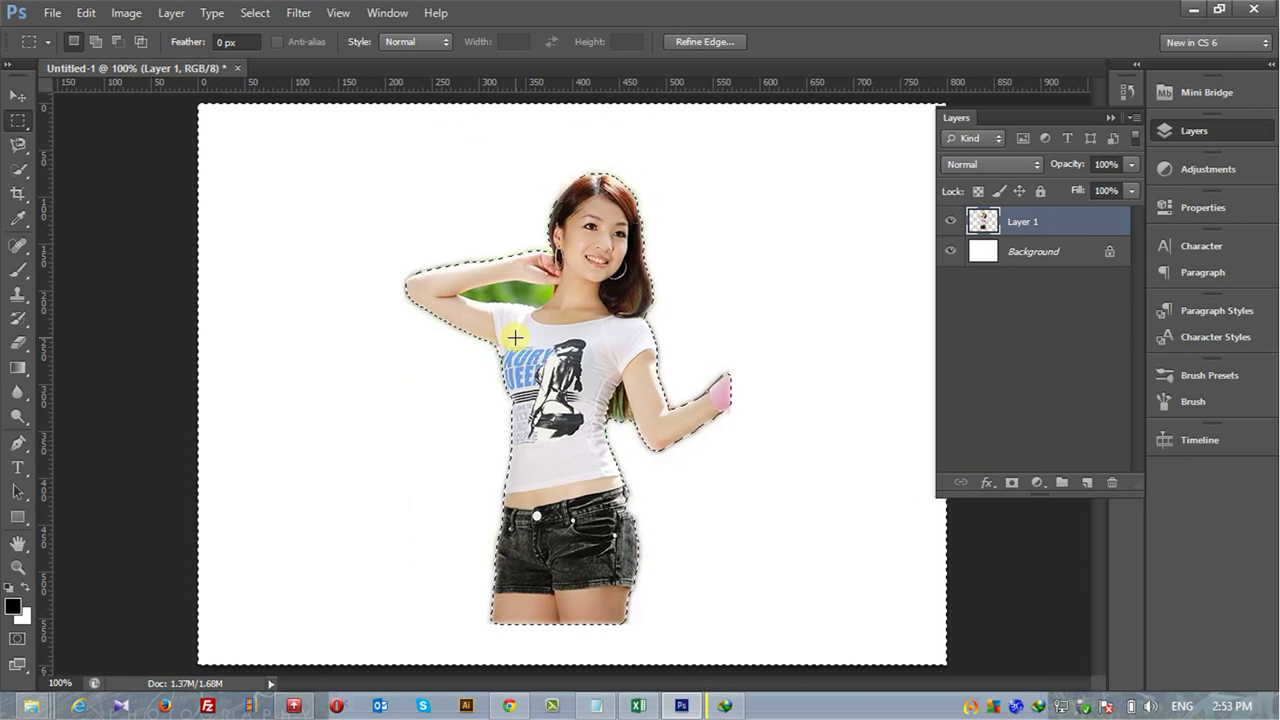
{"action": "left_click", "coordinate": [514, 338]}
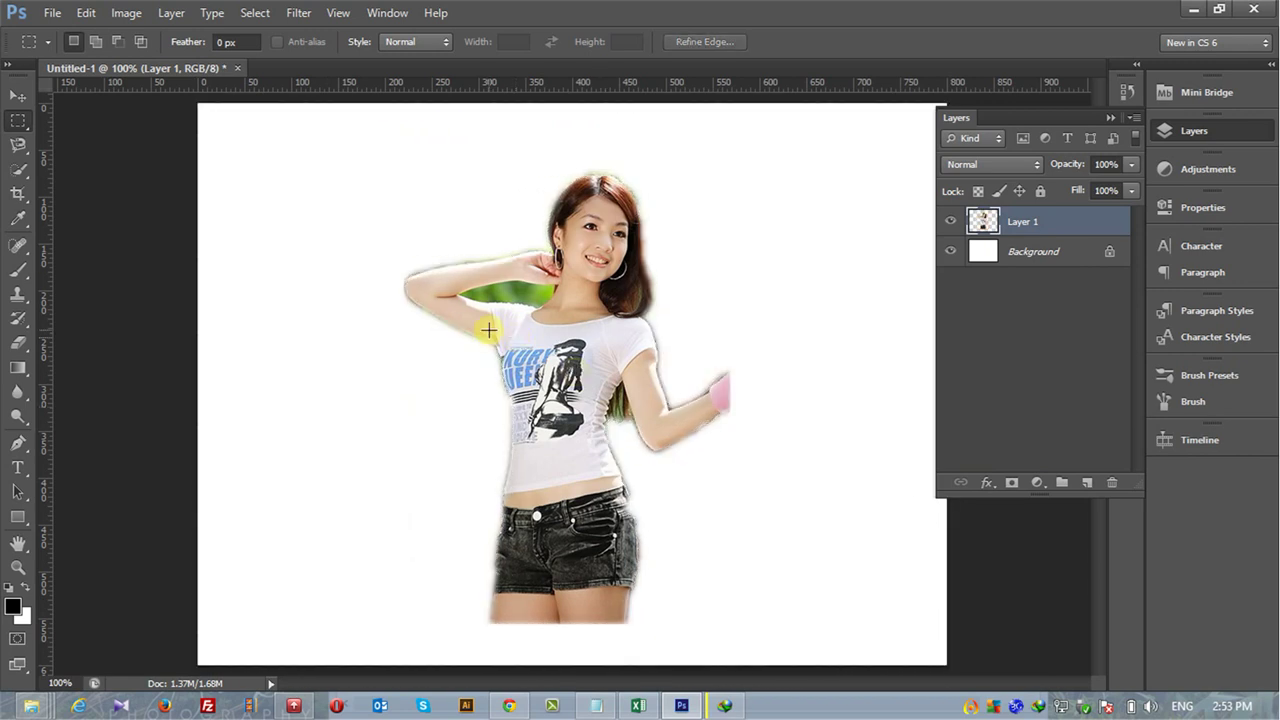
{"action": "scroll", "coordinate": [488, 330], "scroll_direction": "up", "scroll_amount": 1}
{"action": "scroll", "coordinate": [490, 335], "scroll_direction": "up", "scroll_amount": 1}
{"action": "scroll", "coordinate": [488, 330], "scroll_direction": "up", "scroll_amount": 5}
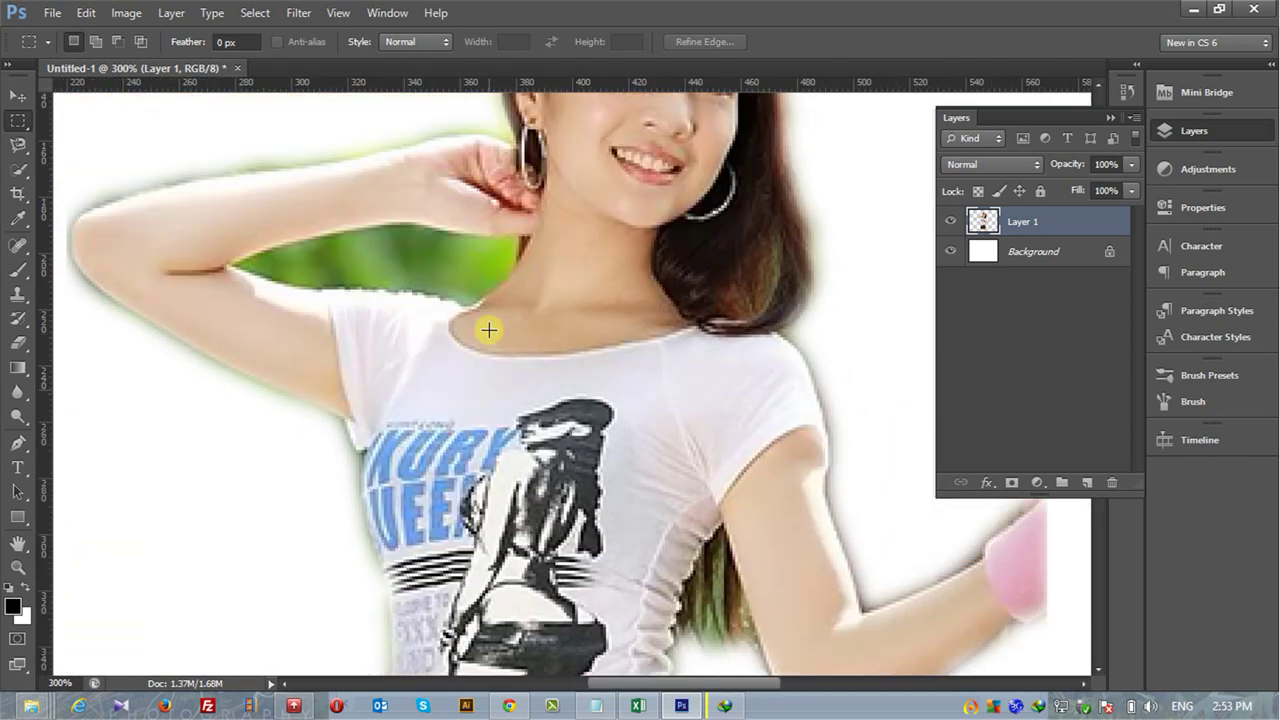
{"action": "scroll", "coordinate": [491, 331], "scroll_direction": "up", "scroll_amount": 3}
{"action": "scroll", "coordinate": [491, 331], "scroll_direction": "up", "scroll_amount": 2}
{"action": "scroll", "coordinate": [543, 334], "scroll_direction": "up", "scroll_amount": 1}
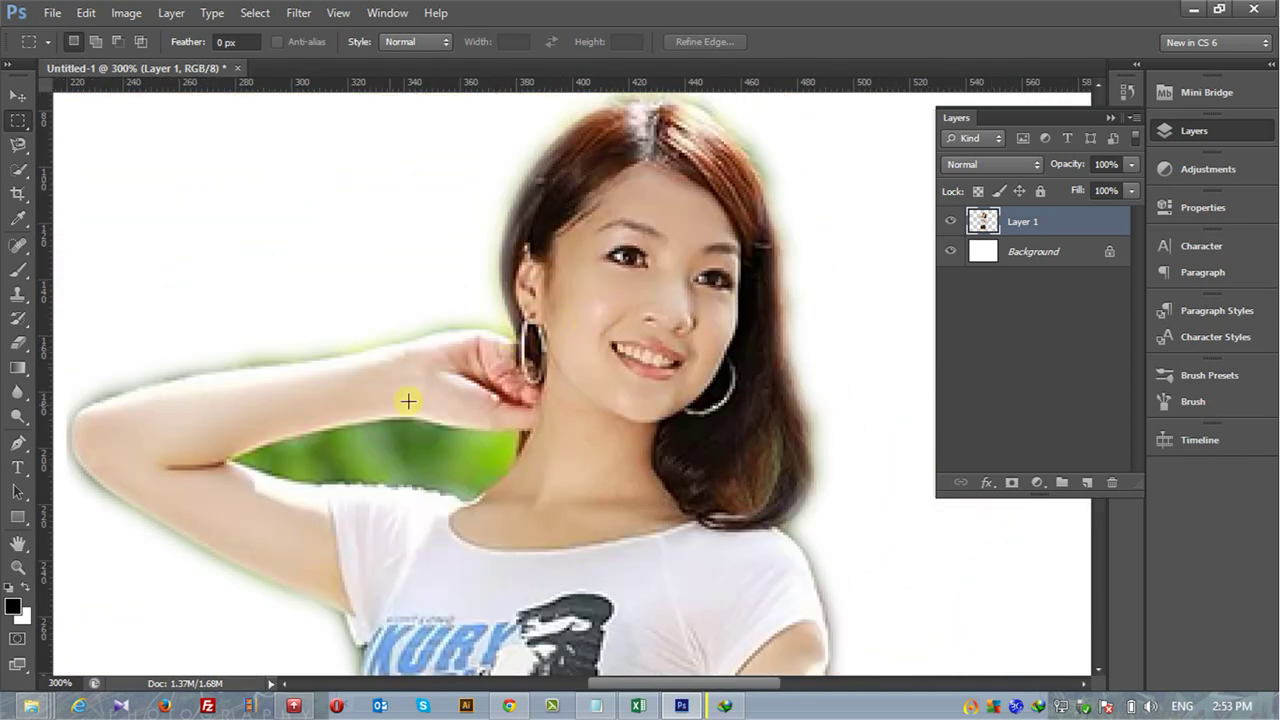
- Outline the green patch between the girl's arm and neck with the Magnetic Lasso, then zoom out
{"action": "scroll", "coordinate": [420, 395], "scroll_direction": "up", "scroll_amount": 2}
{"action": "key", "text": "l"}
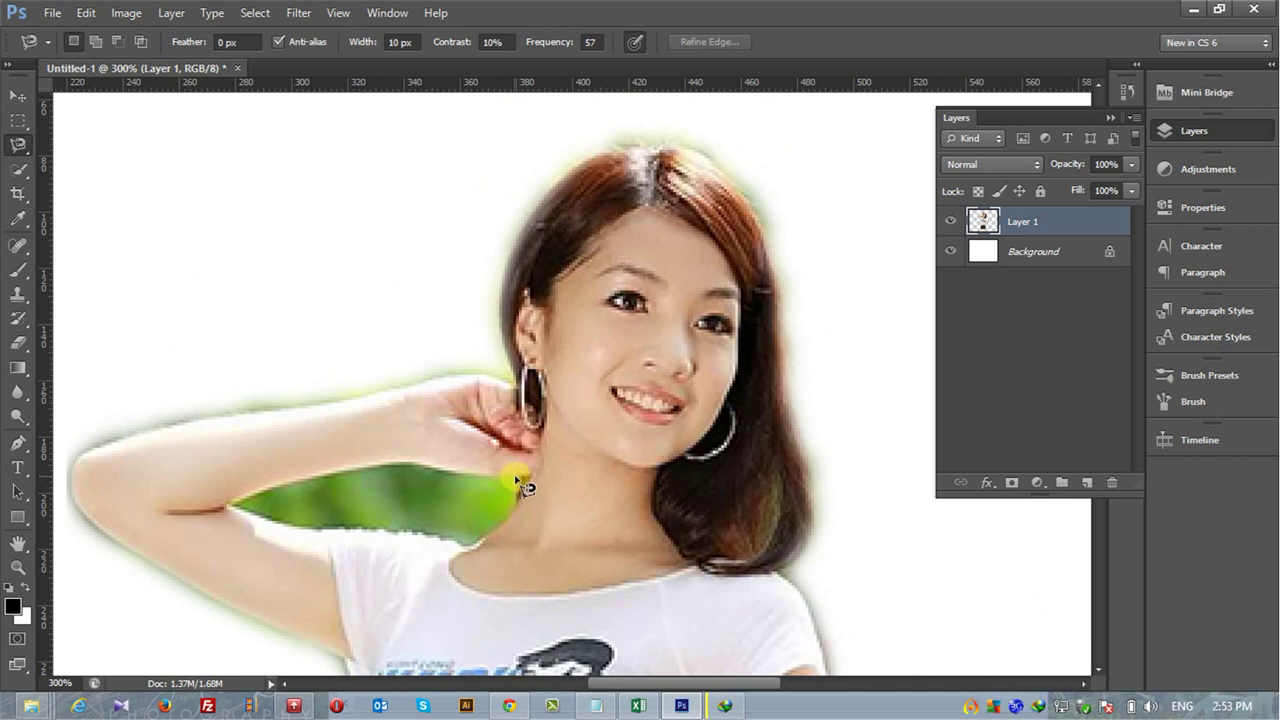
{"action": "left_click", "coordinate": [516, 480]}
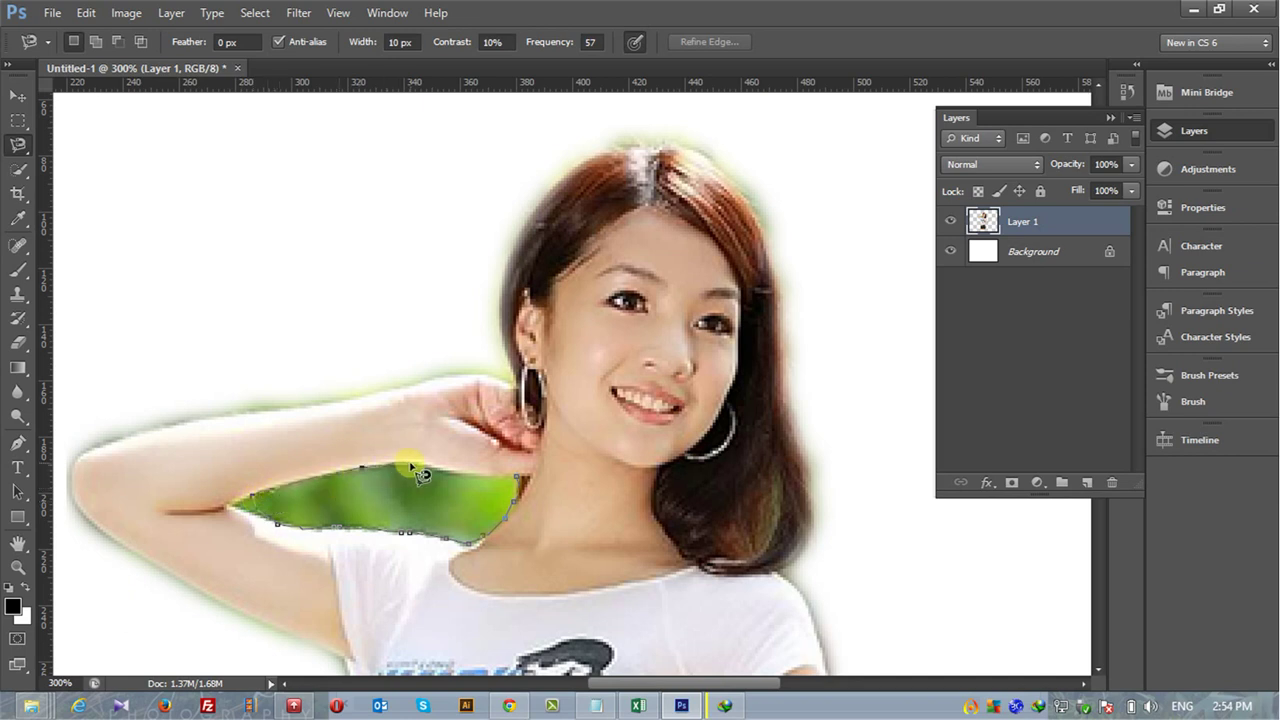
{"action": "left_click", "coordinate": [526, 487]}
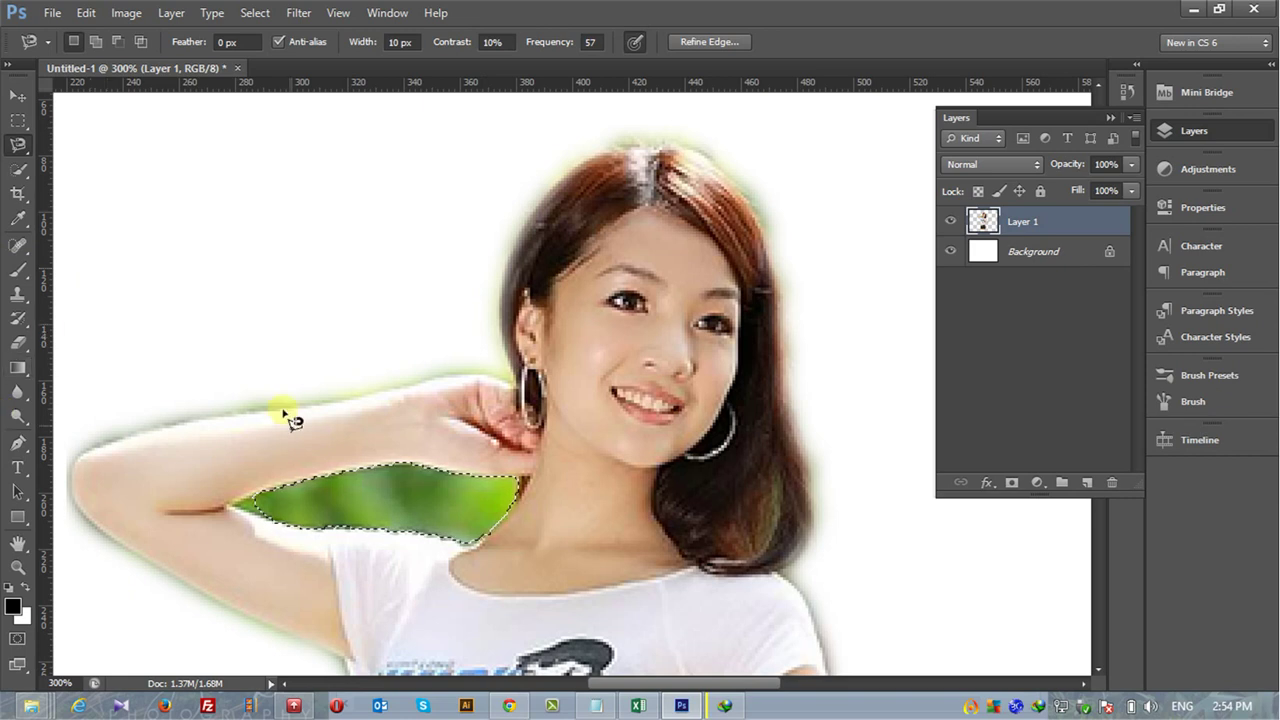
{"action": "key", "text": "ctrl+minus"}
{"action": "key", "text": "ctrl+minus"}
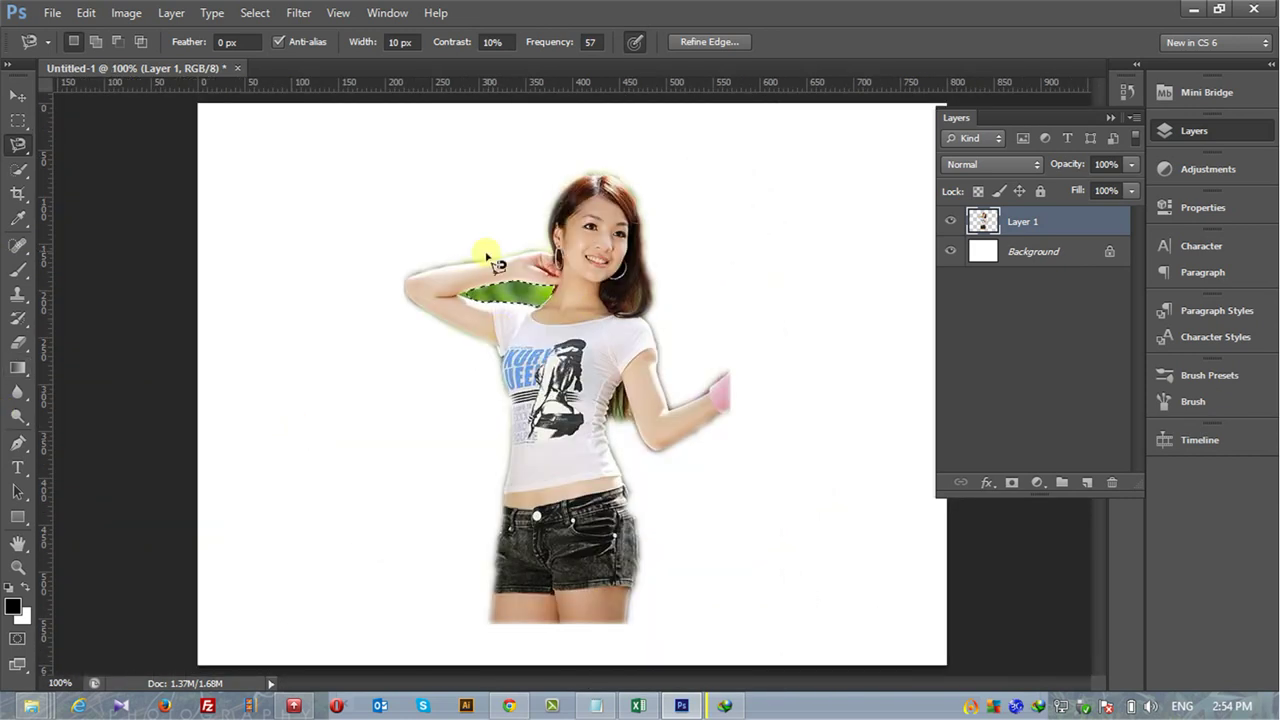
- Preview the green-patch selection in Refine Edge's Black & White view
{"action": "left_click", "coordinate": [696, 45]}
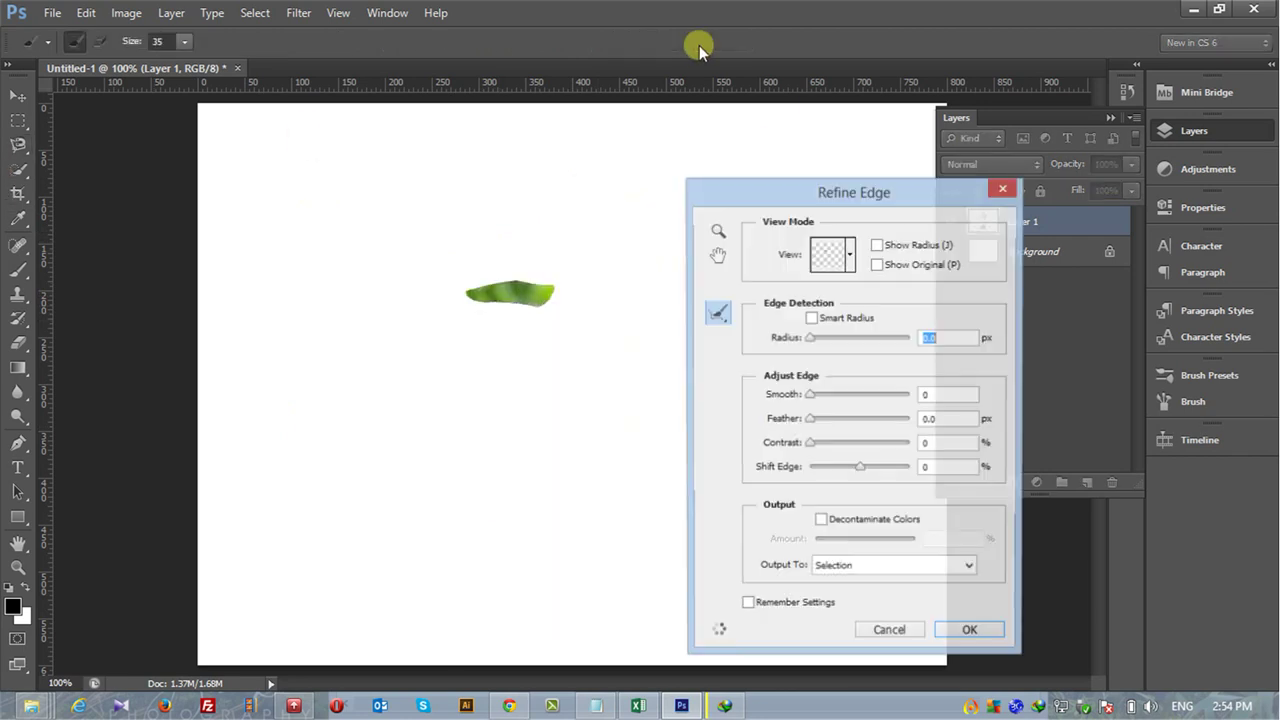
{"action": "left_click", "coordinate": [855, 257]}
{"action": "left_click", "coordinate": [810, 524]}
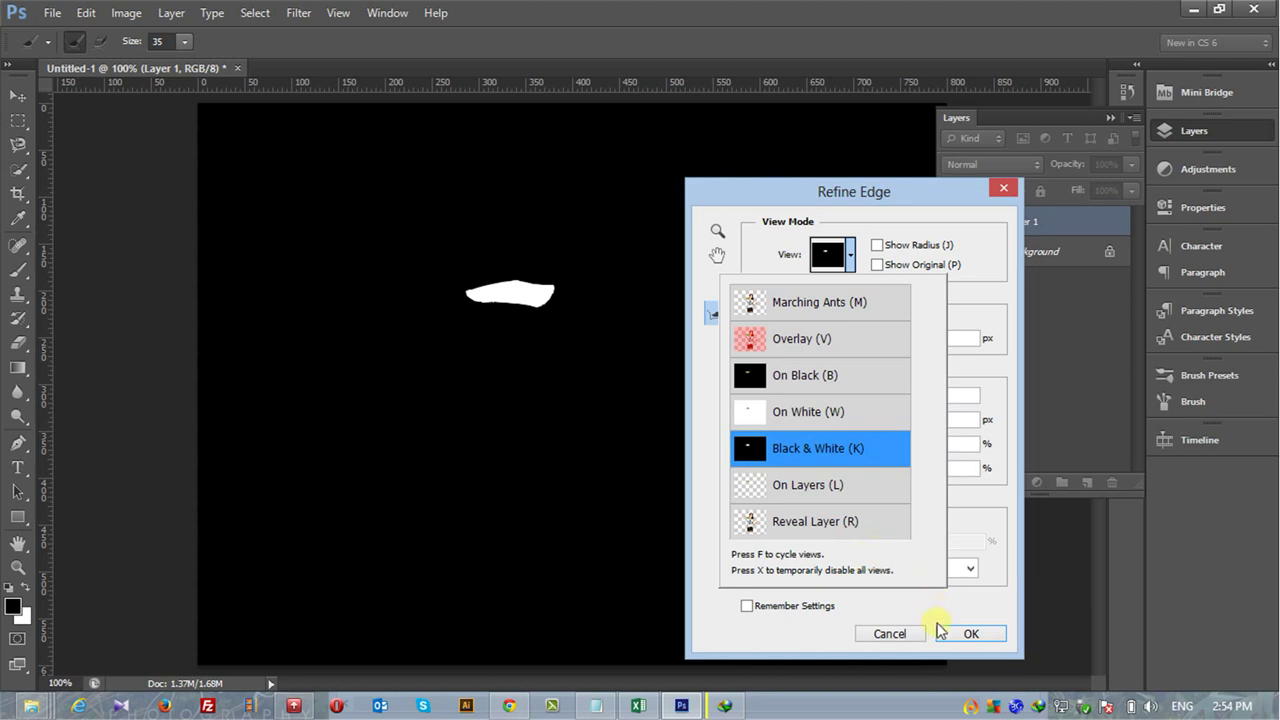
{"action": "left_click", "coordinate": [940, 628]}
{"action": "left_click", "coordinate": [963, 633]}
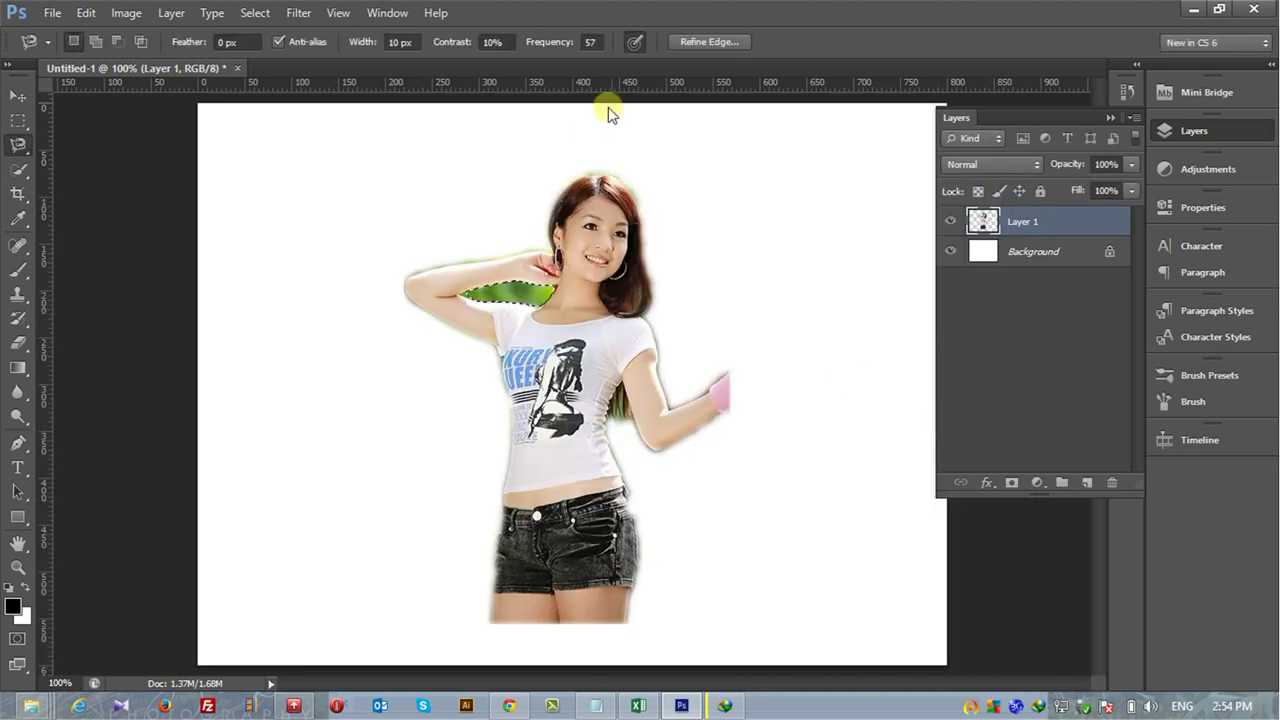
- Refine the patch edge with Radius 5 px, Smooth 5, Feather 5 px, Contrast 5%, viewed On Layers
{"action": "left_click", "coordinate": [690, 42]}
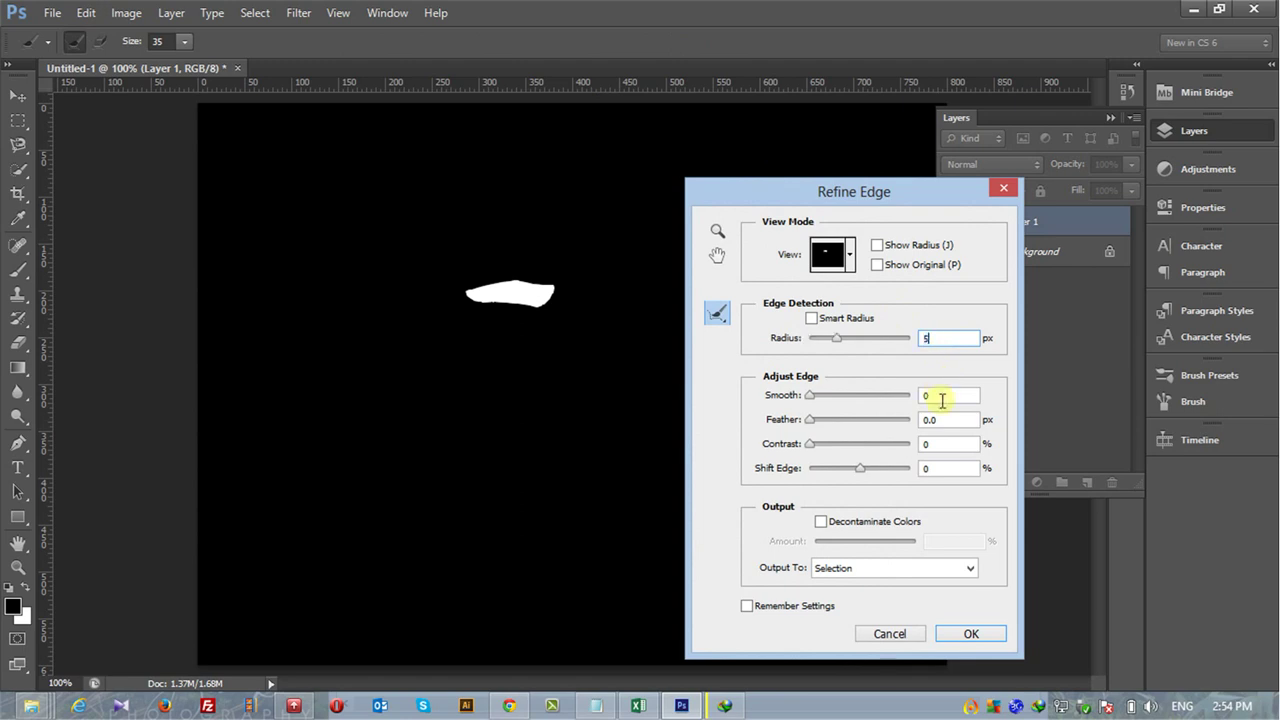
{"action": "left_click", "coordinate": [925, 397]}
{"action": "type", "text": "5"}
{"action": "left_click", "coordinate": [950, 420]}
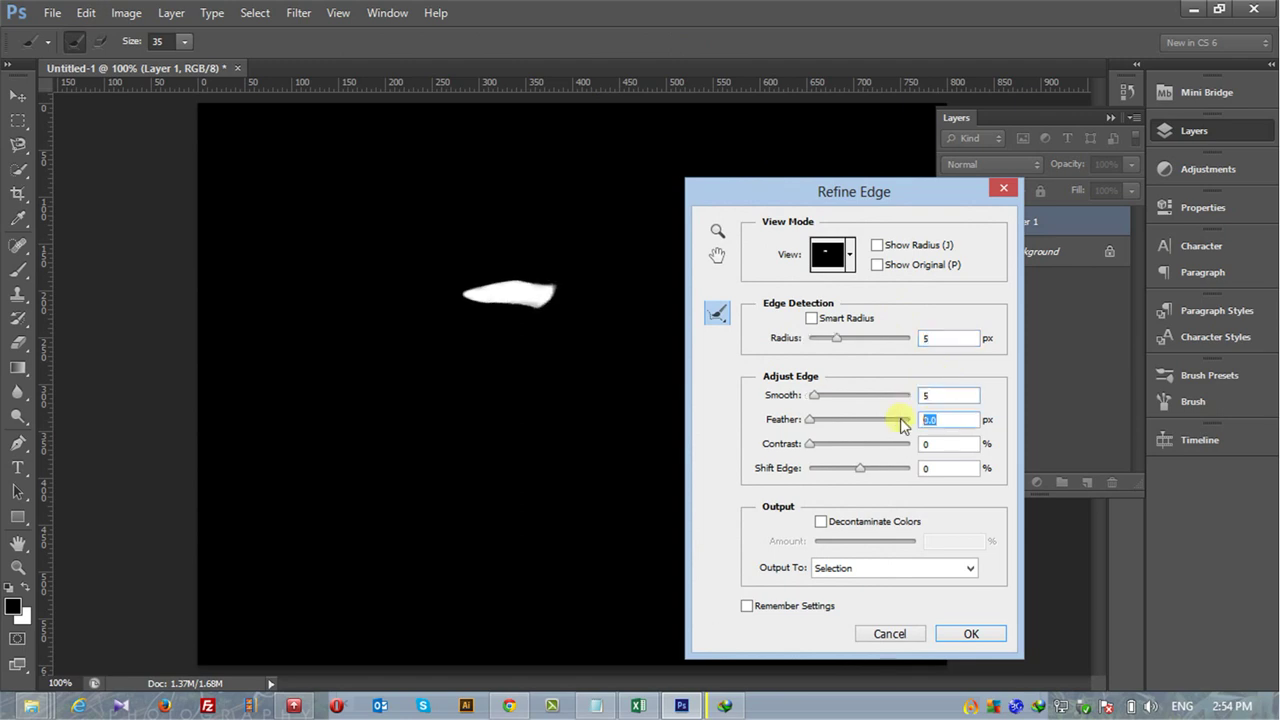
{"action": "type", "text": "55"}
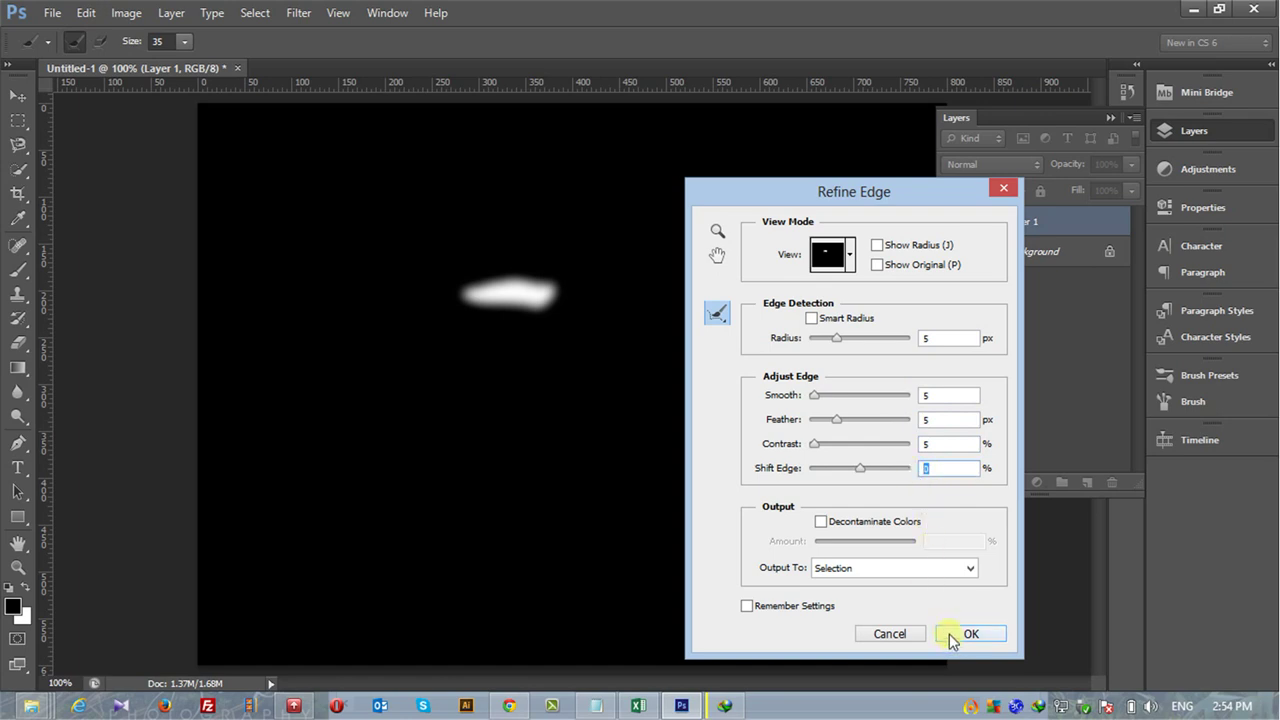
{"action": "left_click", "coordinate": [849, 264]}
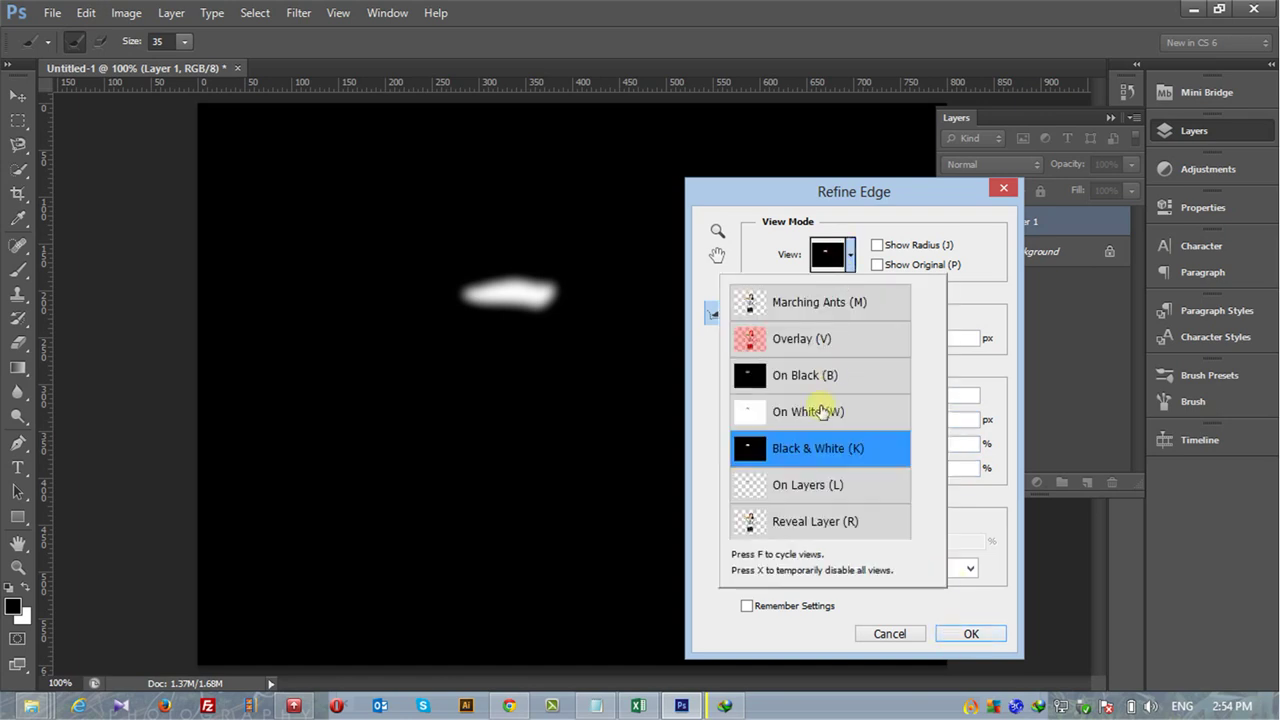
{"action": "left_click", "coordinate": [816, 490]}
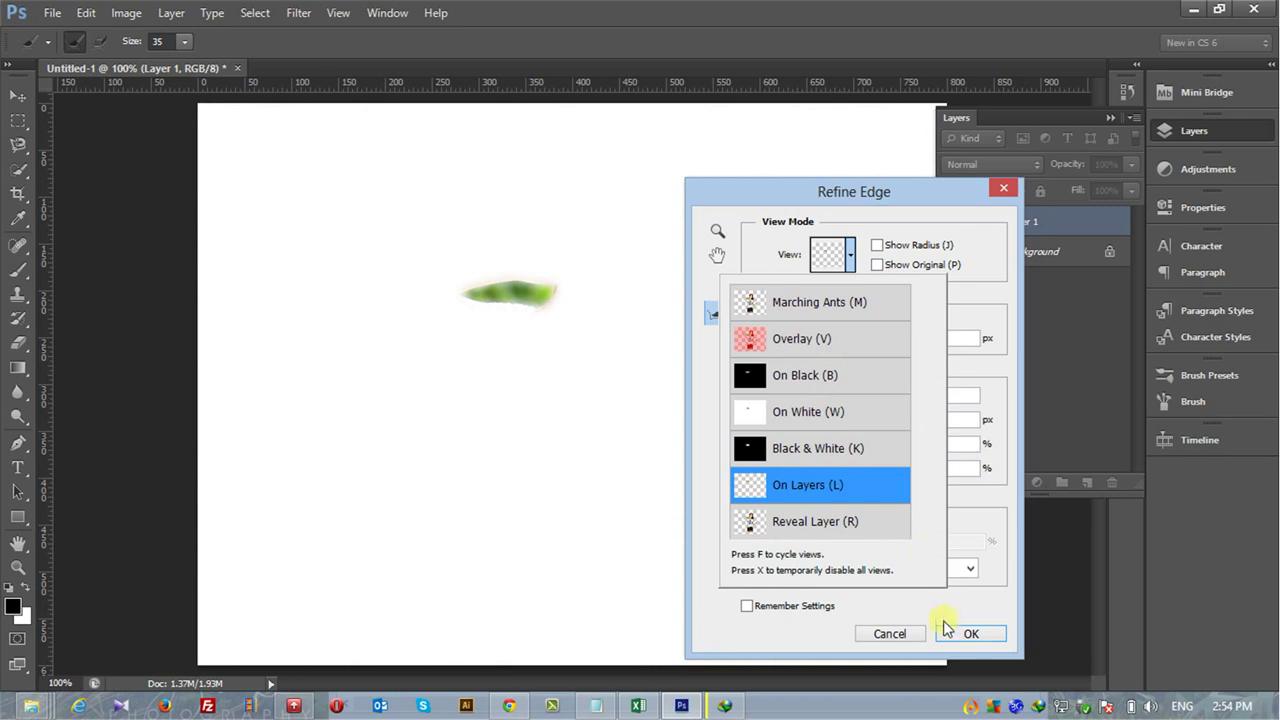
{"action": "left_click", "coordinate": [970, 634]}
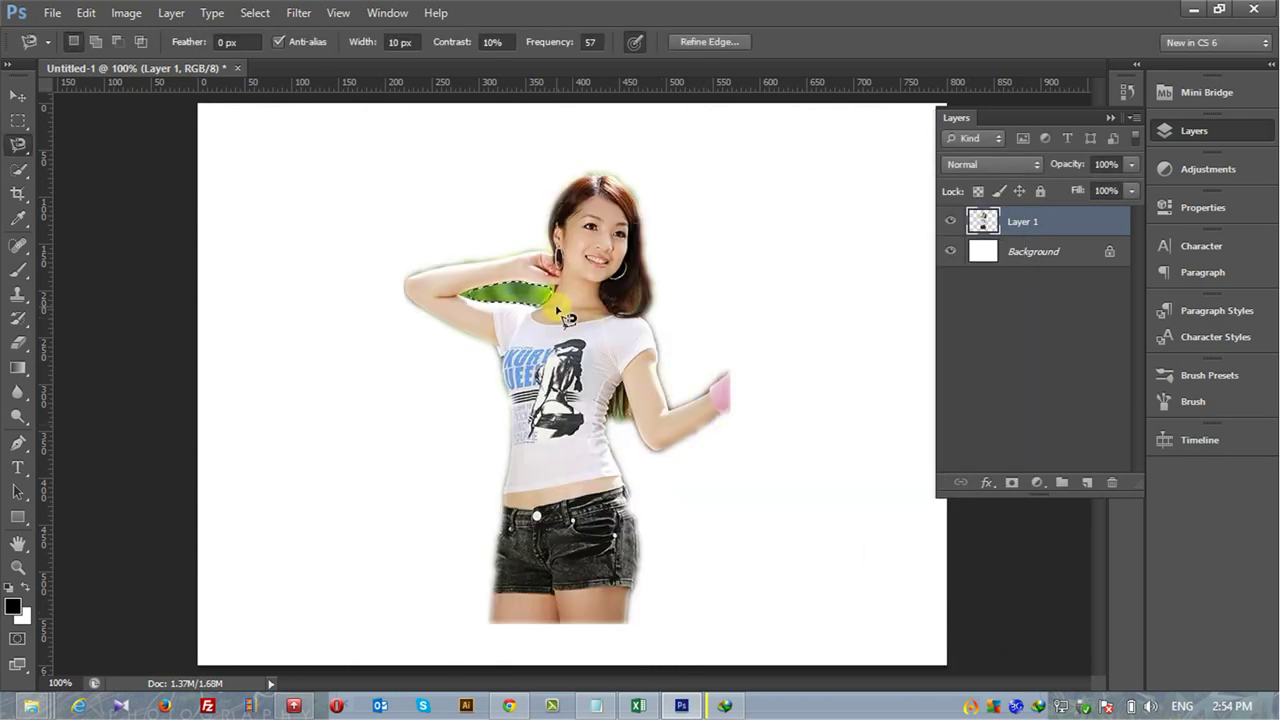
- Delete the green patch, deselect, zoom out, and target the Background layer
{"action": "key", "text": "Delete"}
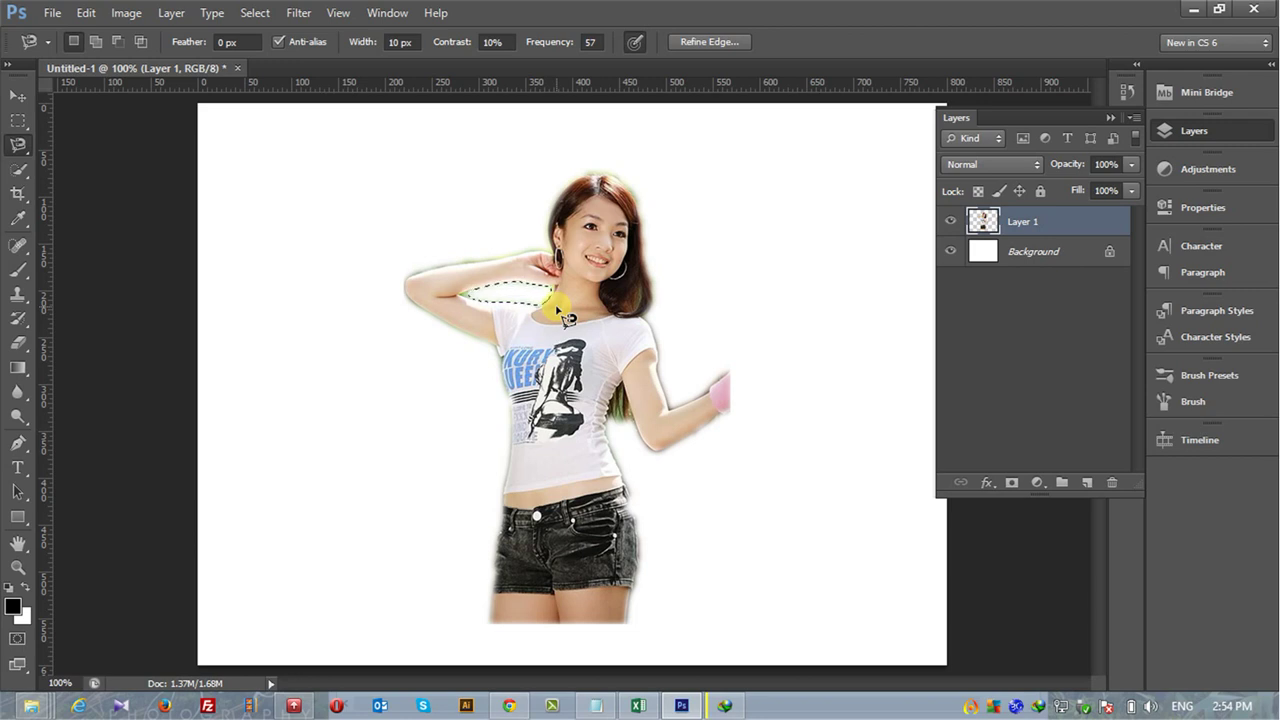
{"action": "key", "text": "ctrl+d"}
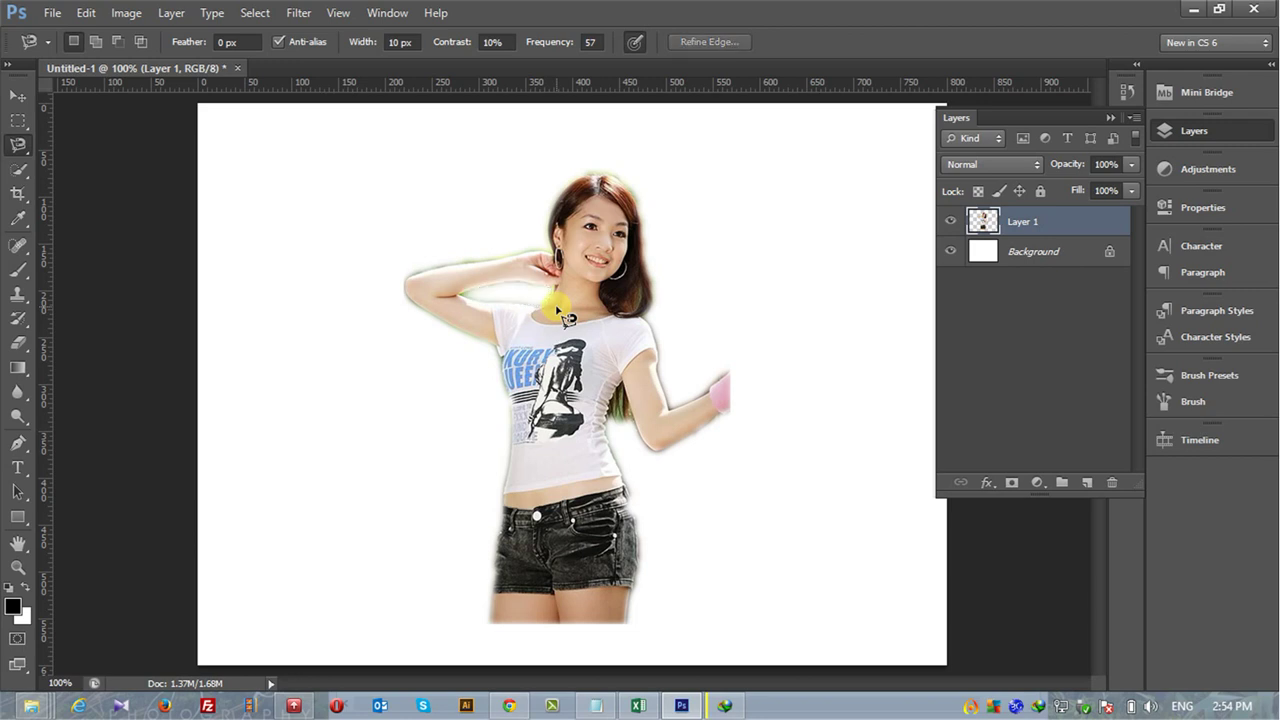
{"action": "key", "text": "ctrl+minus"}
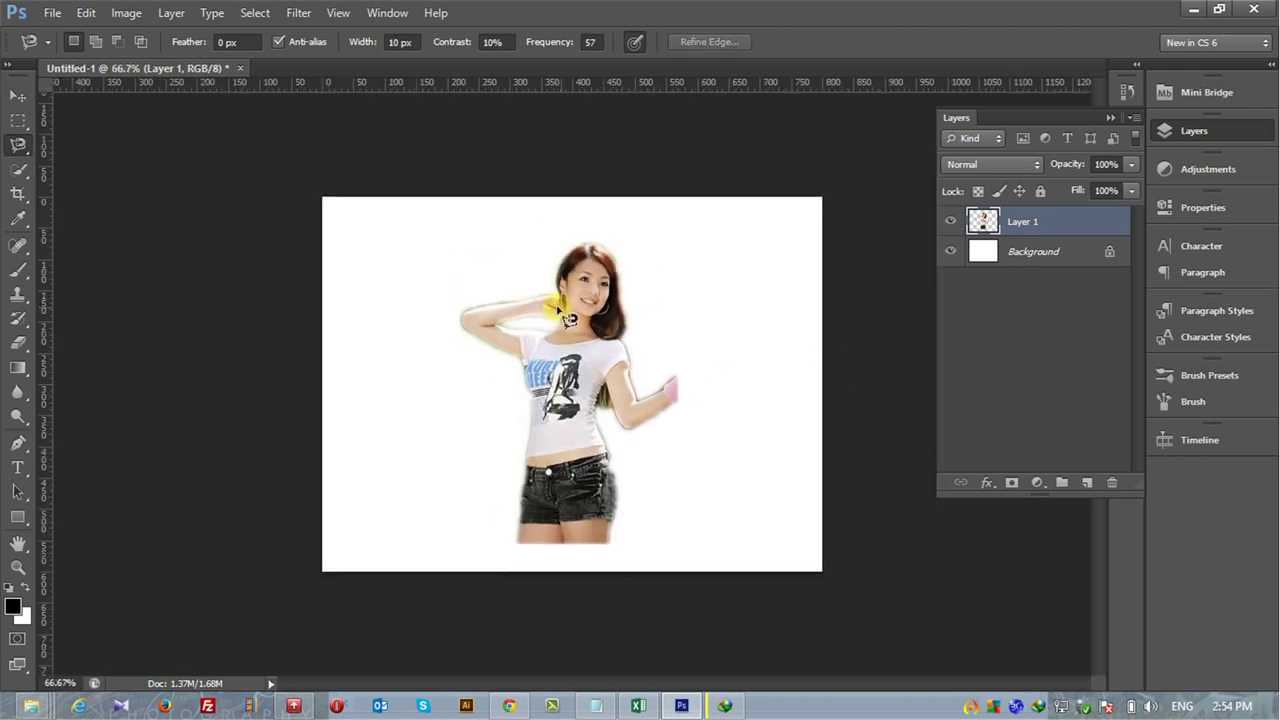
{"action": "left_click", "coordinate": [1045, 251]}
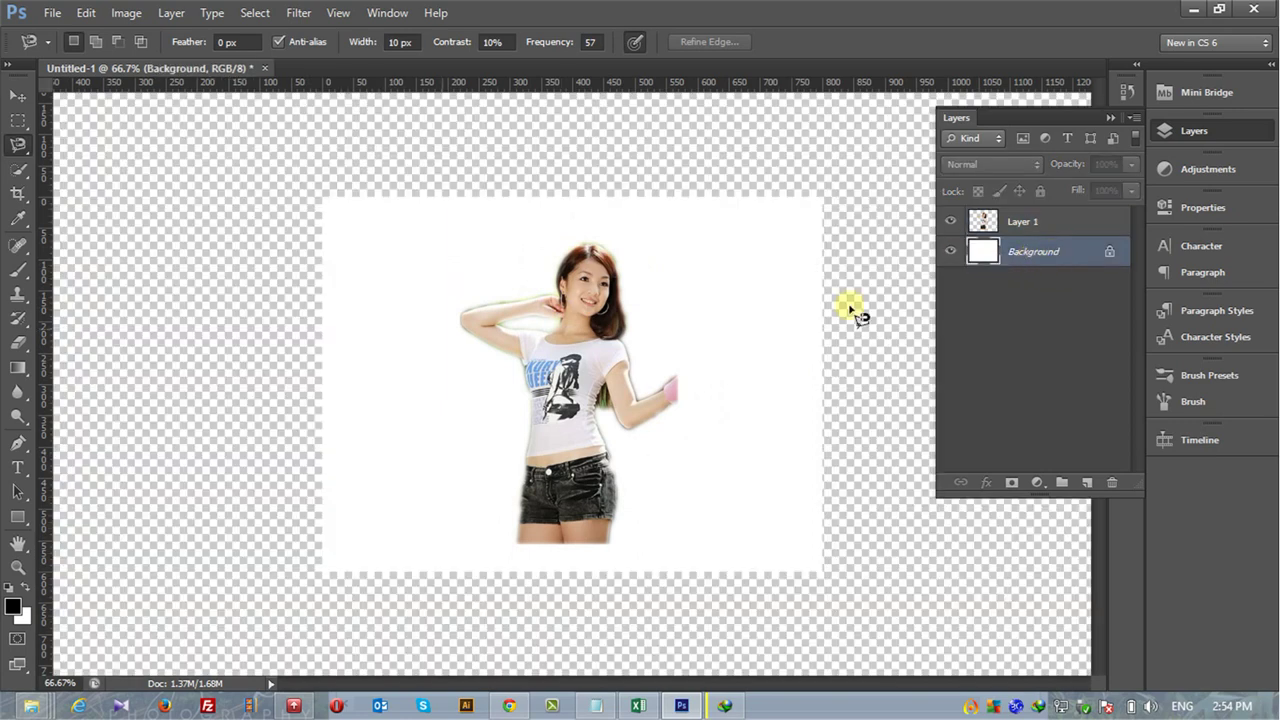
- Switch to the Paint Bucket and set the foreground colour to red #c11e1e
{"action": "left_click", "coordinate": [20, 372]}
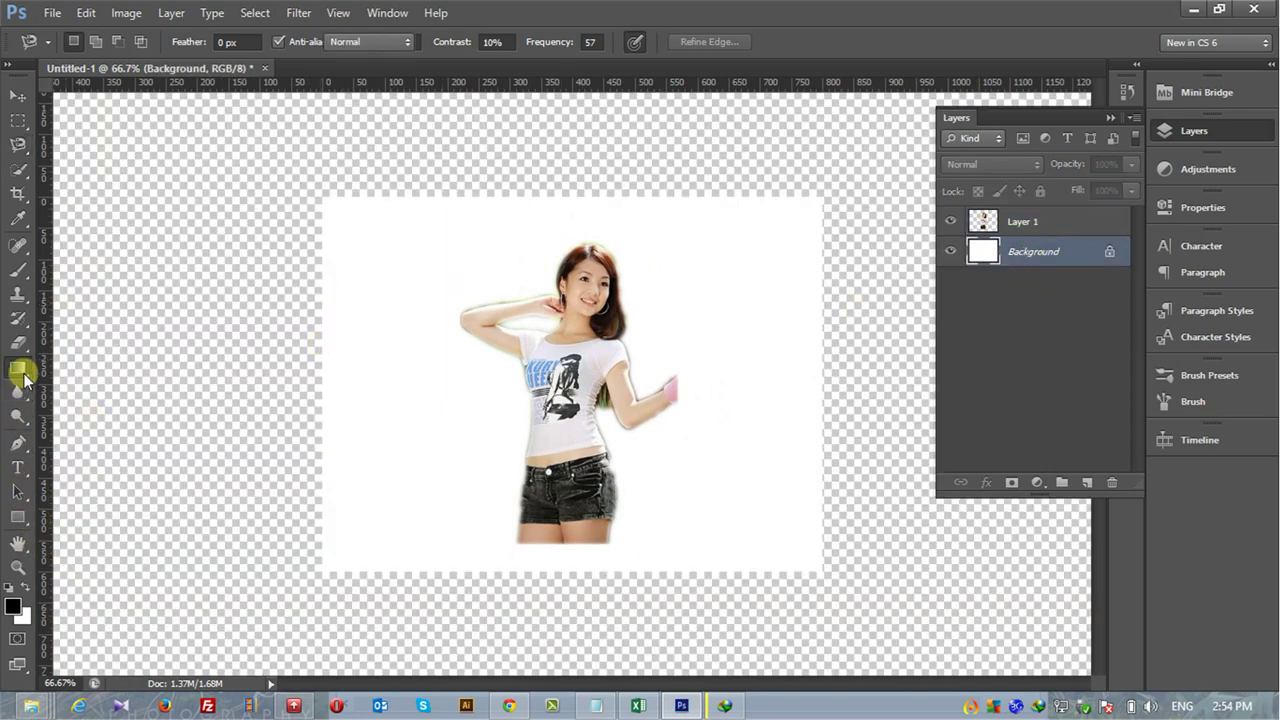
{"action": "left_click_drag", "start_coordinate": [20, 372], "coordinate": [120, 386]}
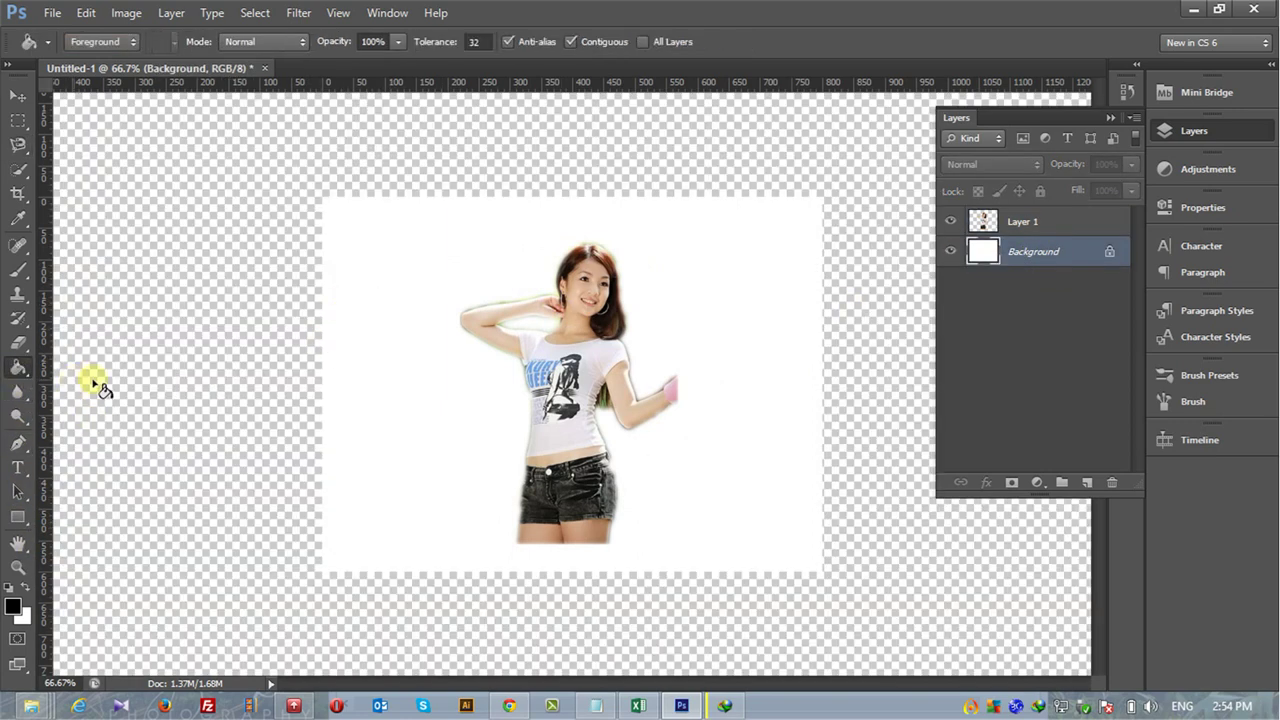
{"action": "left_click", "coordinate": [16, 608]}
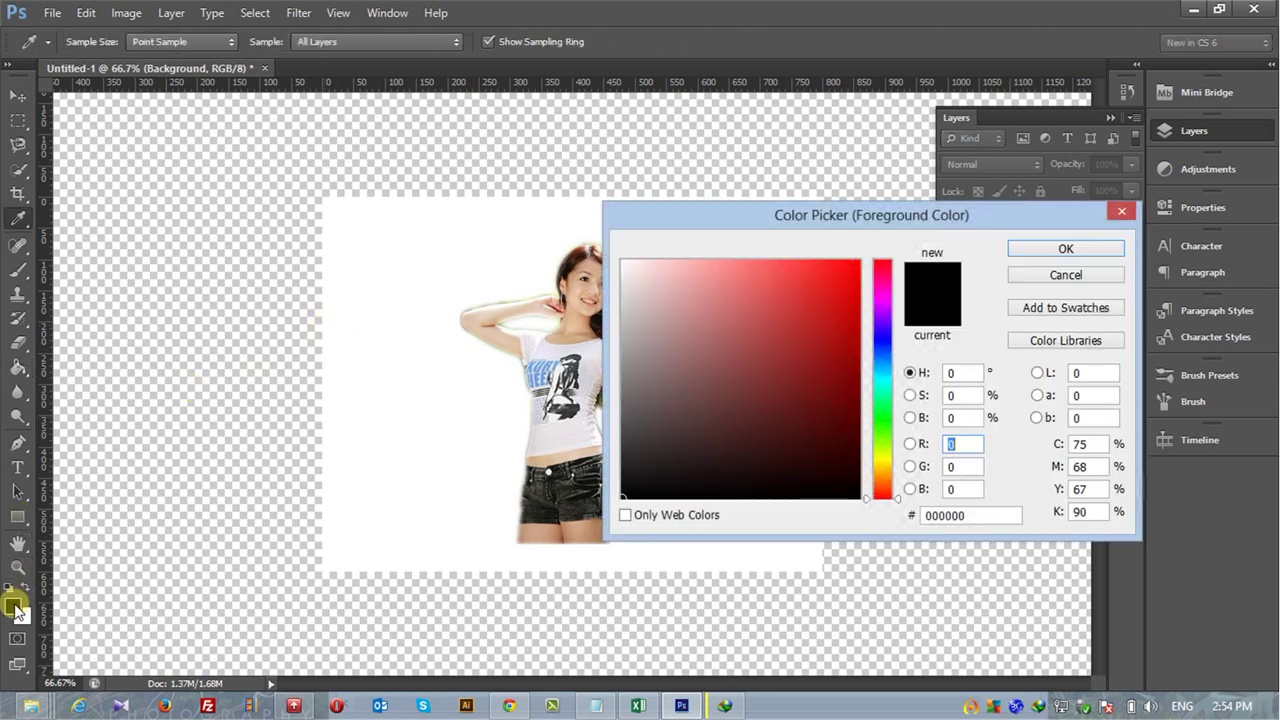
{"action": "left_click", "coordinate": [822, 318]}
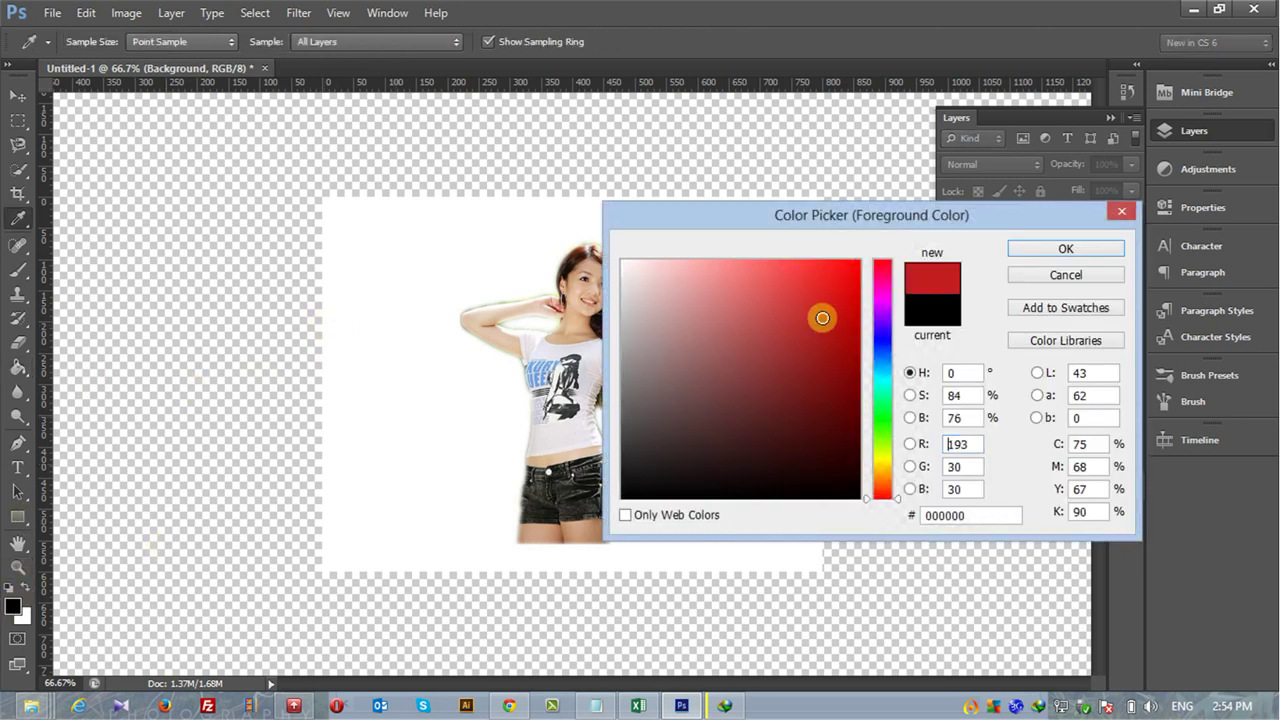
{"action": "left_click", "coordinate": [1048, 250]}
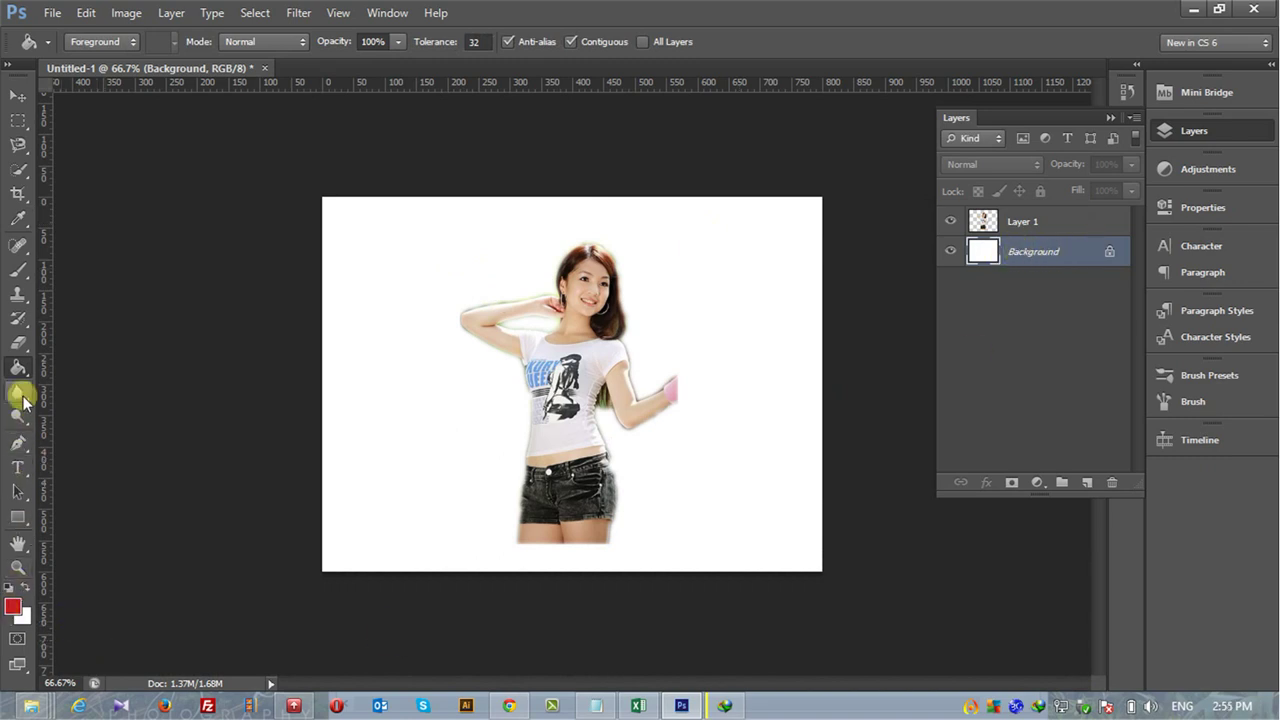
- Fill the Background behind the girl with red, view at 100%, and bring Notepad forward
{"action": "left_click", "coordinate": [395, 325]}
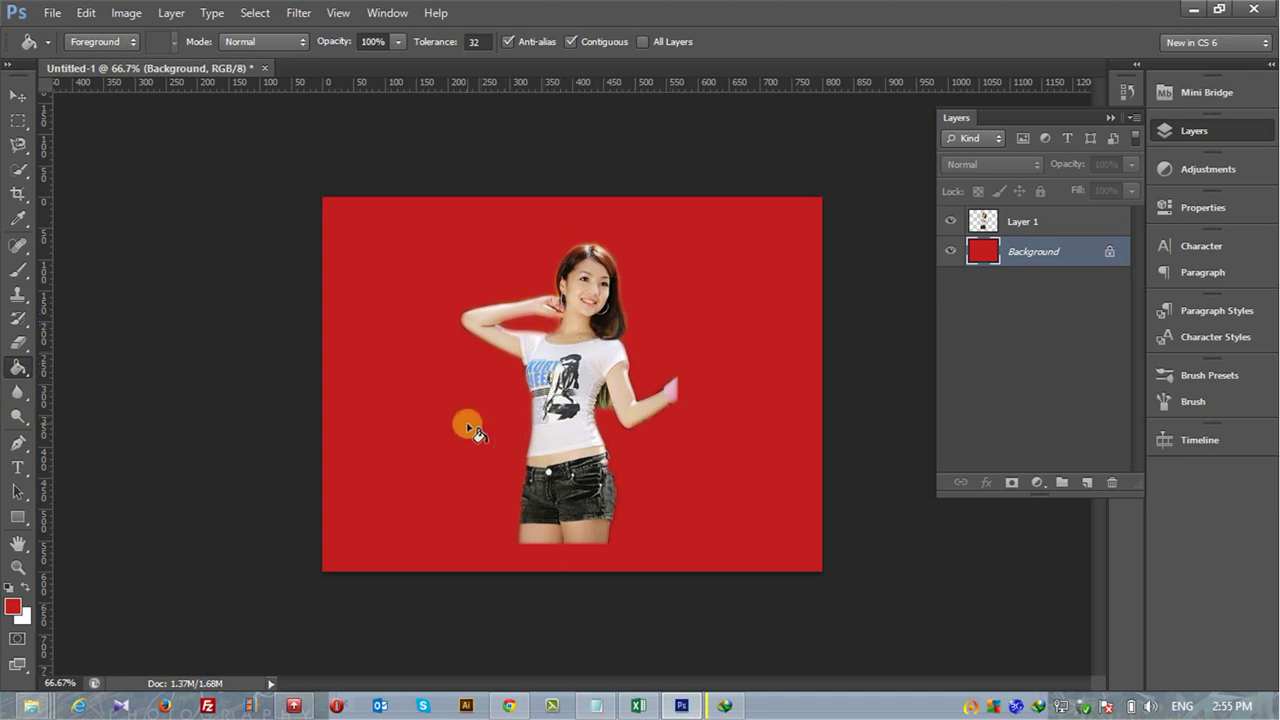
{"action": "key", "text": "ctrl+plus"}
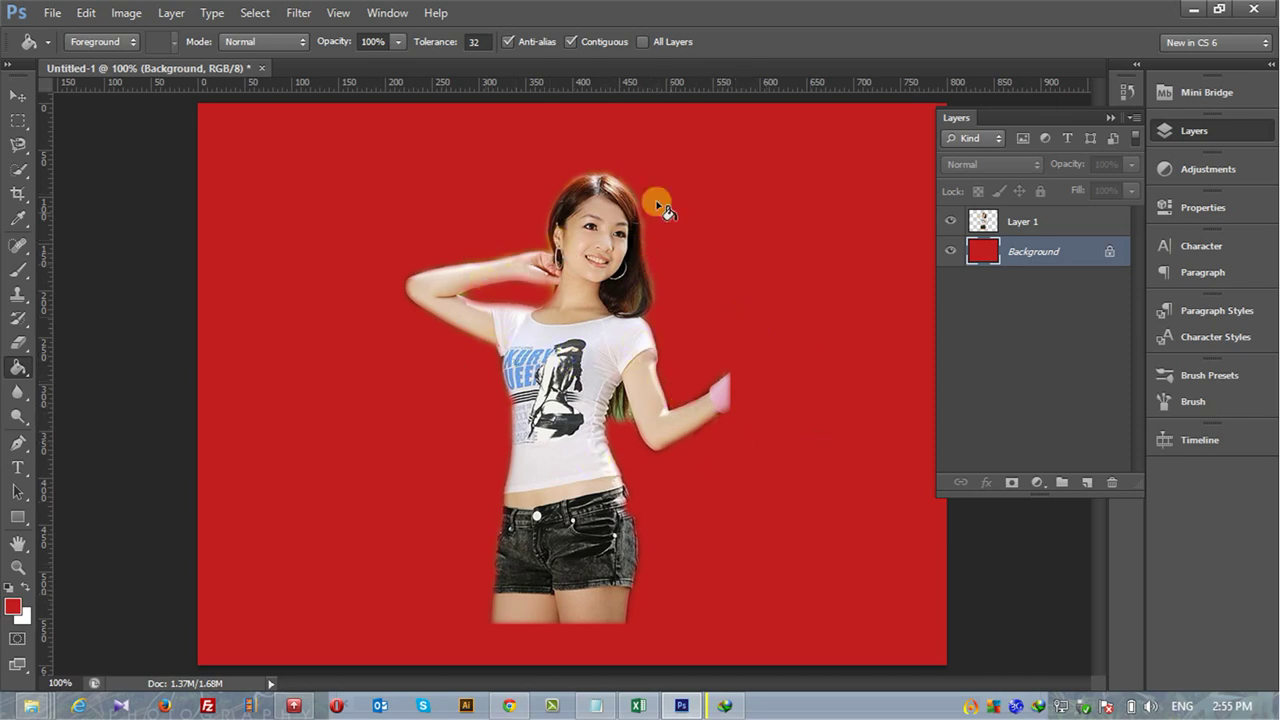
{"action": "left_click", "coordinate": [596, 705]}
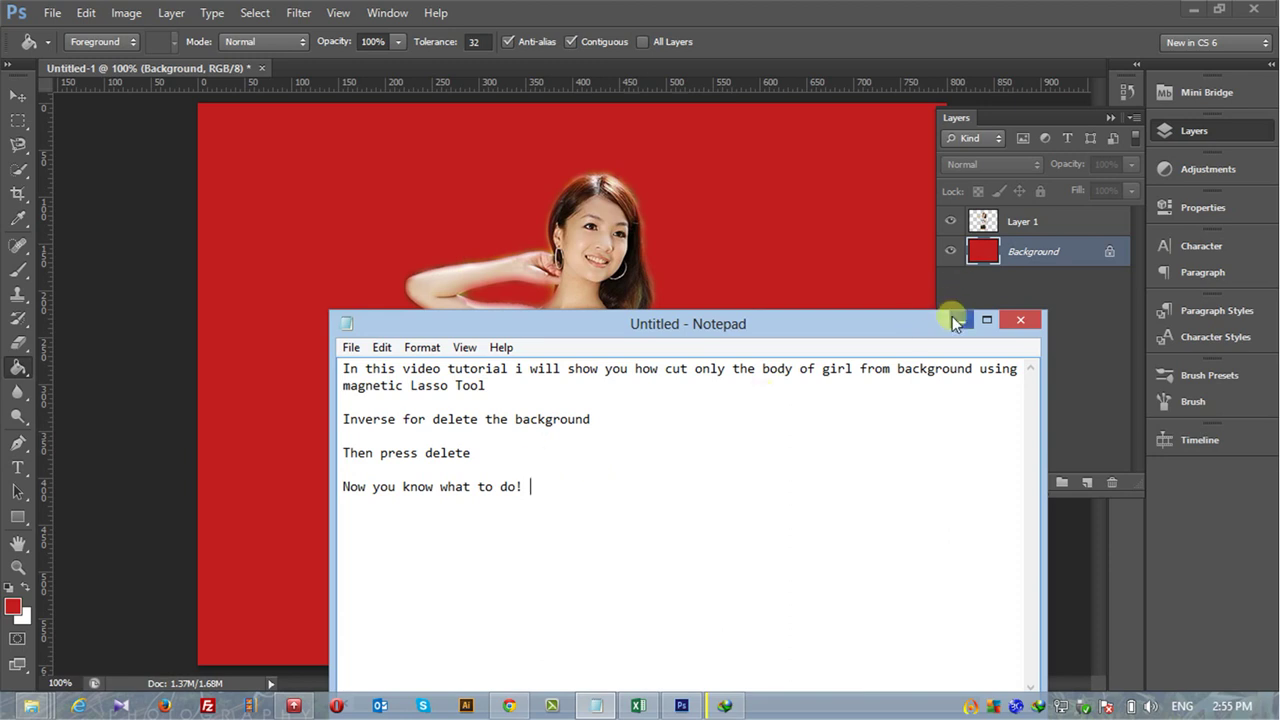
- Start the closing line 'If not clear please watch the video again' after the last note
{"action": "type", "text": "If not clear plea"}
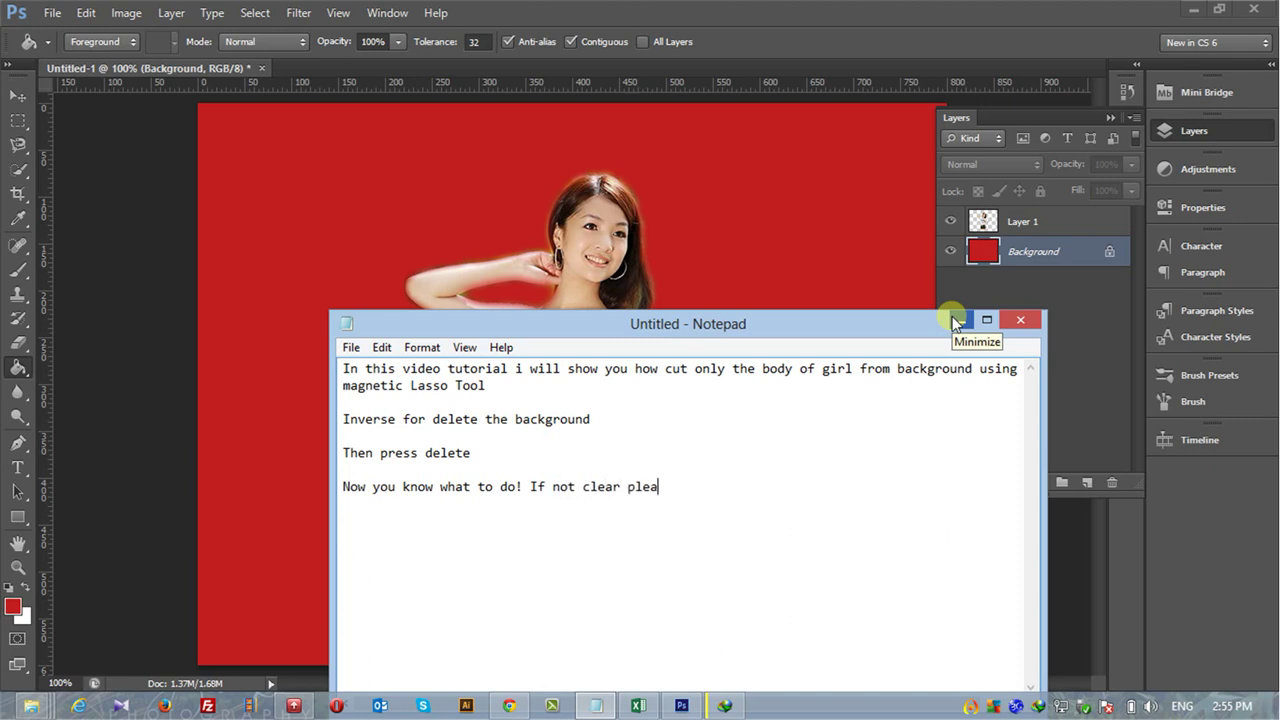
{"action": "type", "text": "se watc"}
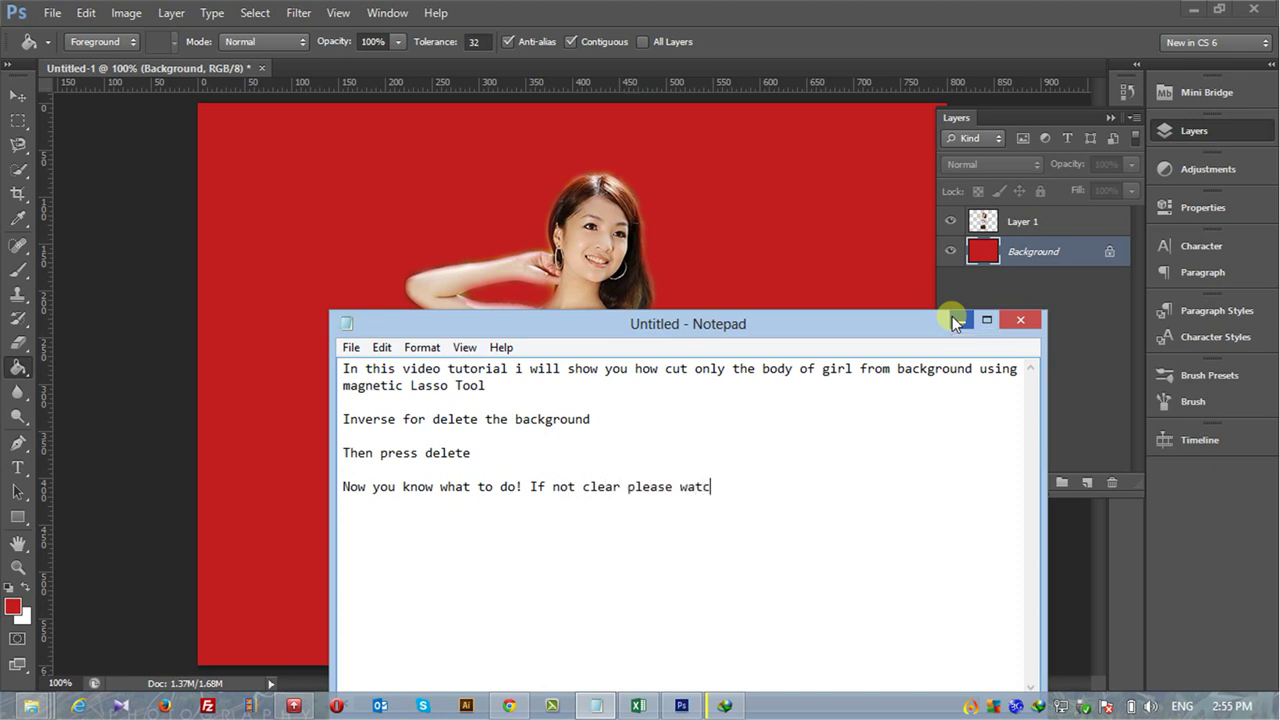